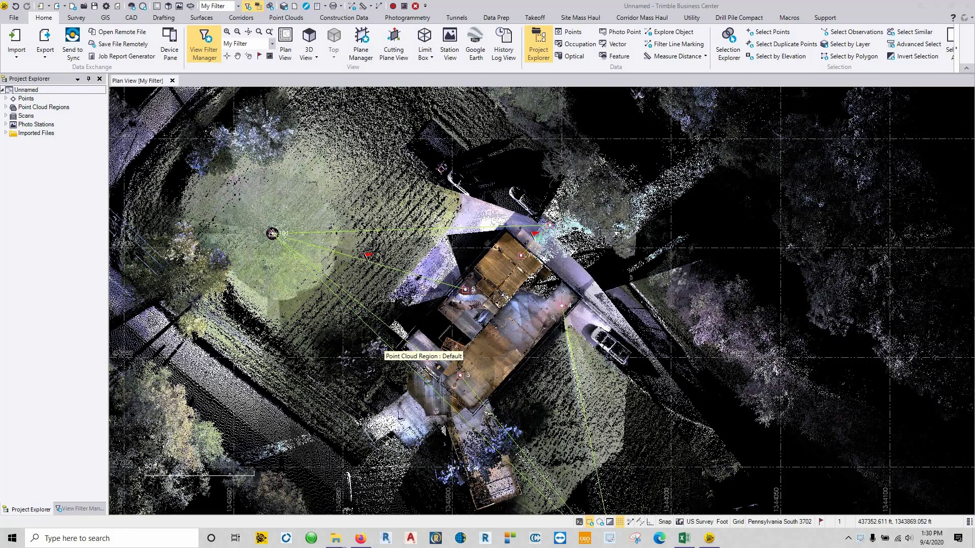
- Expand the project's scans and examine the building and scan stations in the plan view
scroll(459, 310, "up", 2)
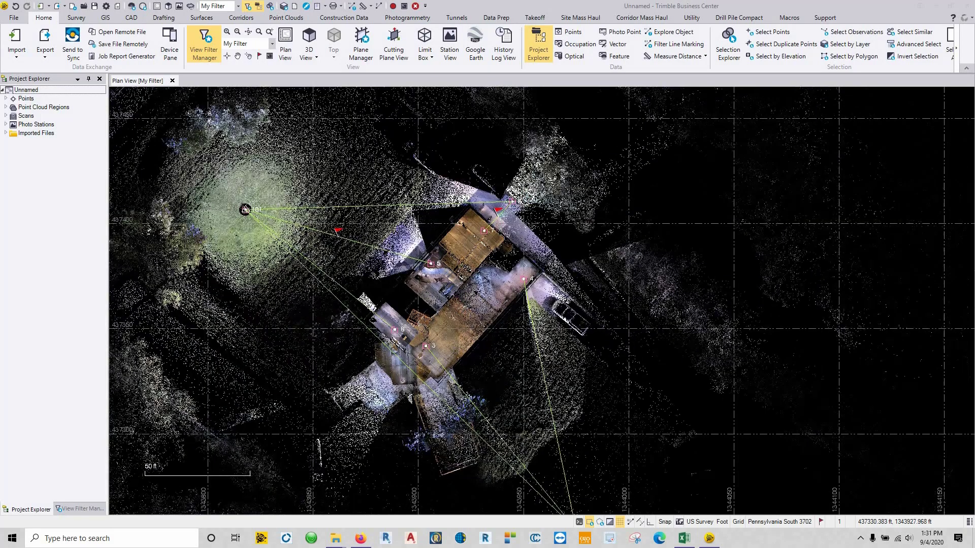
middle_click_drag(441, 344, 430, 290)
middle_click_drag(500, 321, 528, 370)
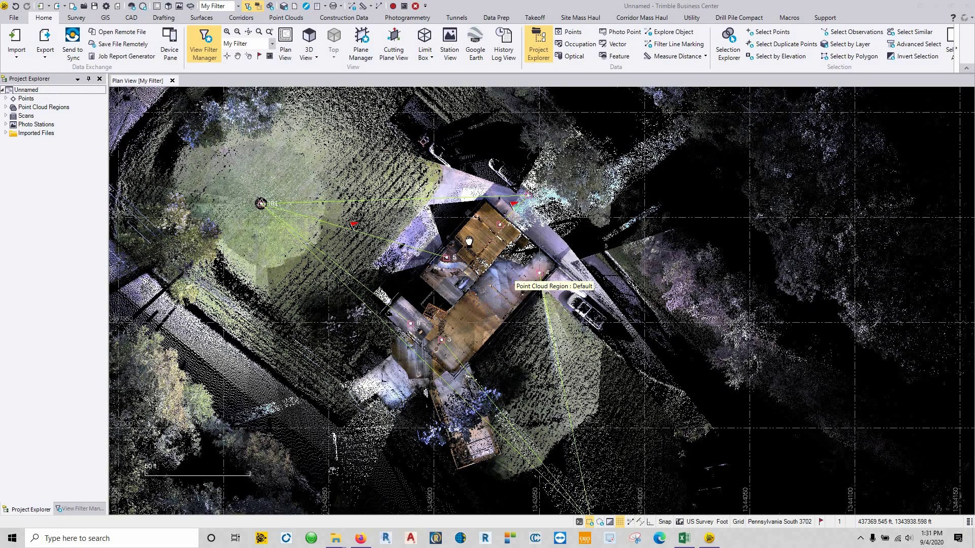
middle_click_drag(496, 317, 441, 246)
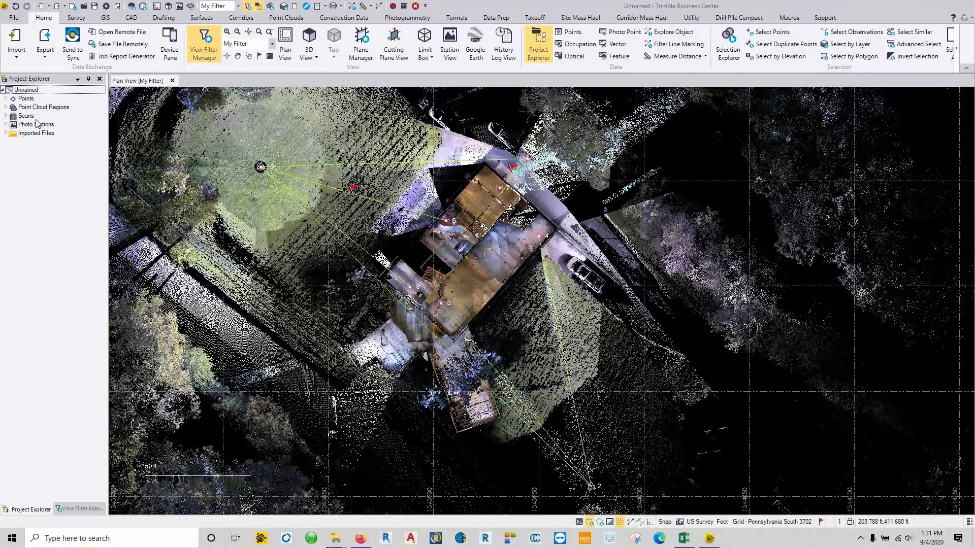
double_click(37, 120)
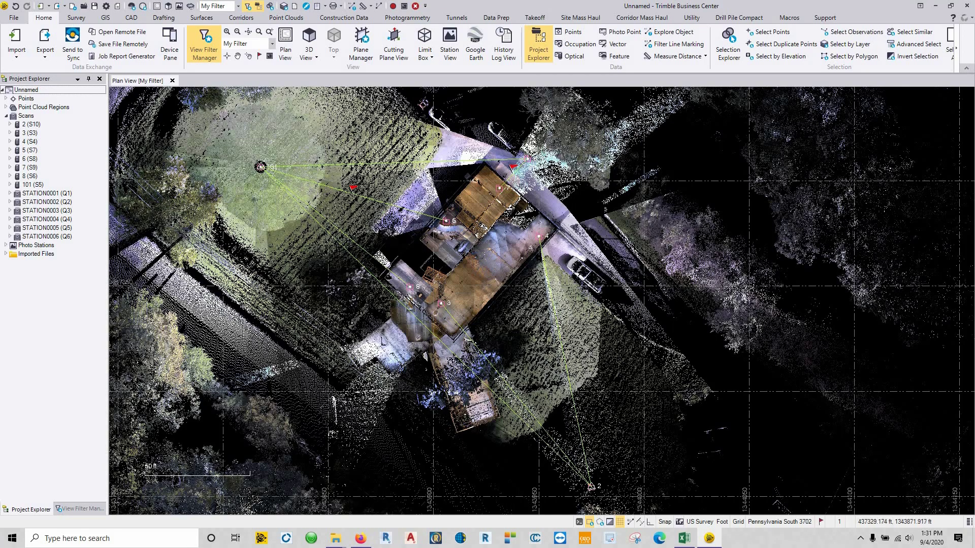
middle_click_drag(438, 290, 415, 320)
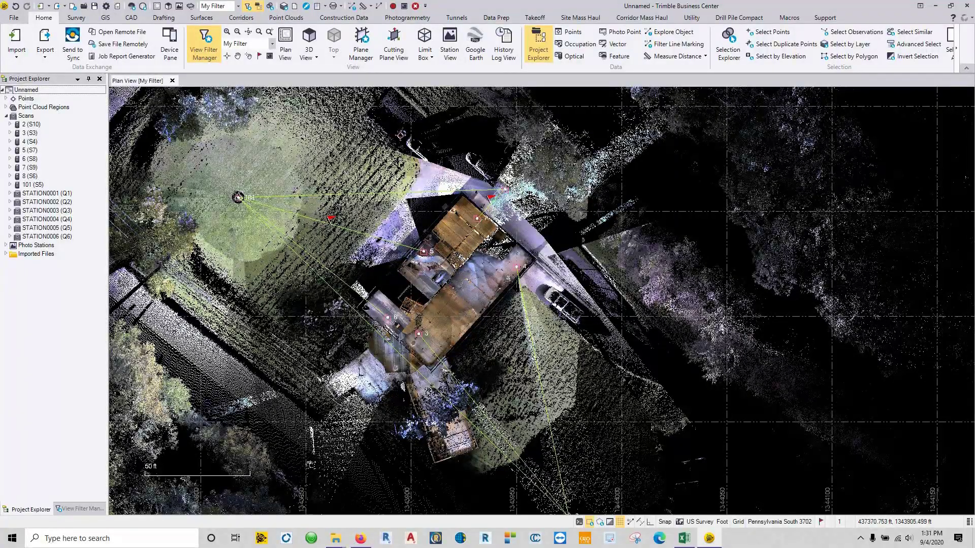
middle_click_drag(425, 274, 398, 236)
mouse_move(451, 345)
middle_mouse_down()
mouse_move(421, 294)
mouse_move(454, 351)
middle_mouse_up()
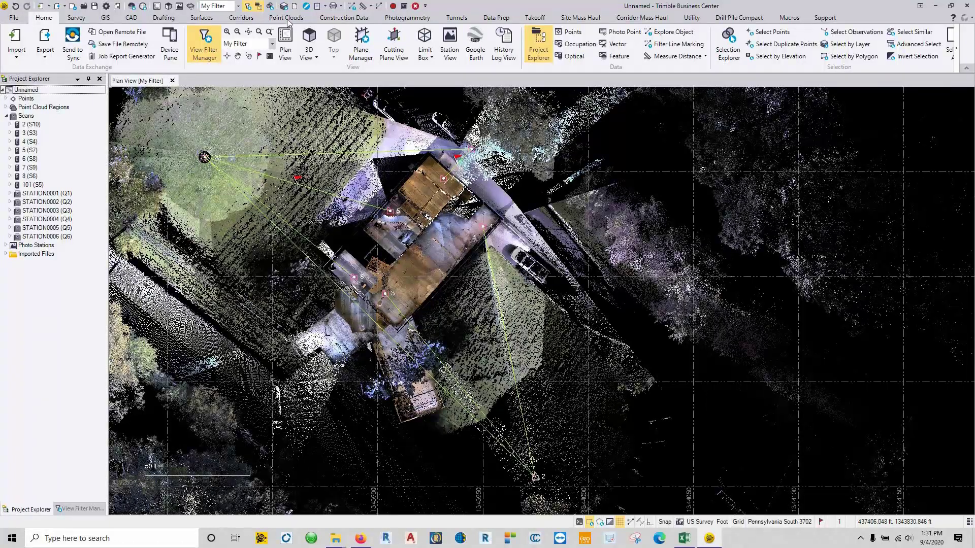
left_click(285, 17)
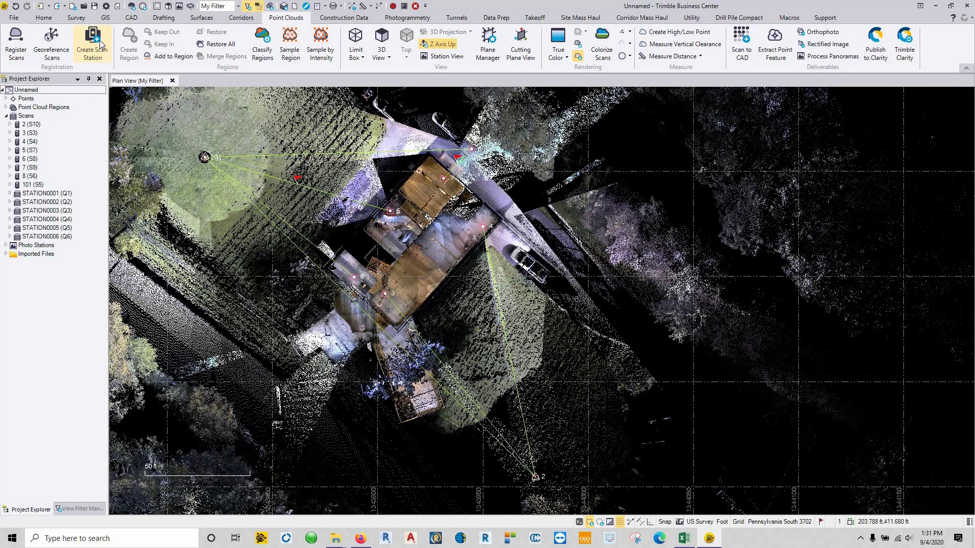
left_click(94, 43)
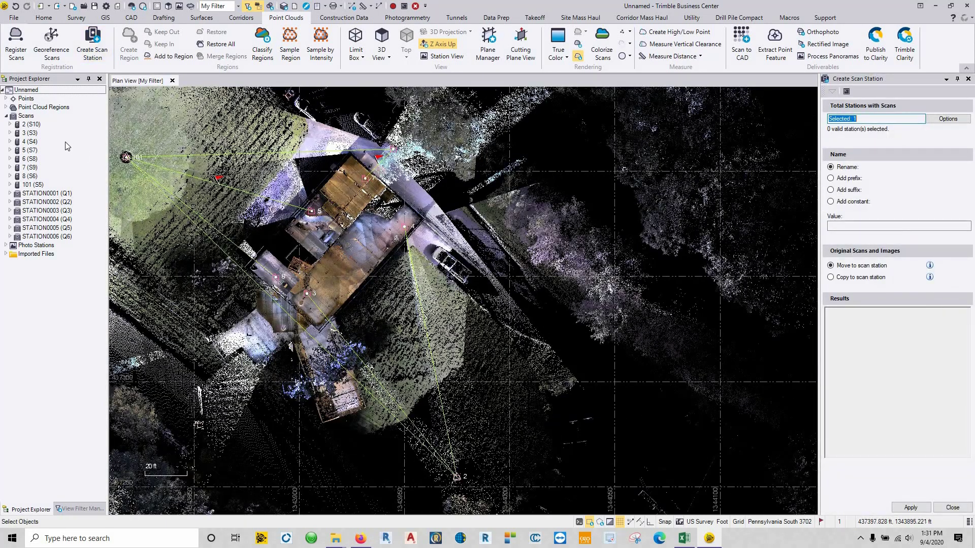
left_click(32, 124)
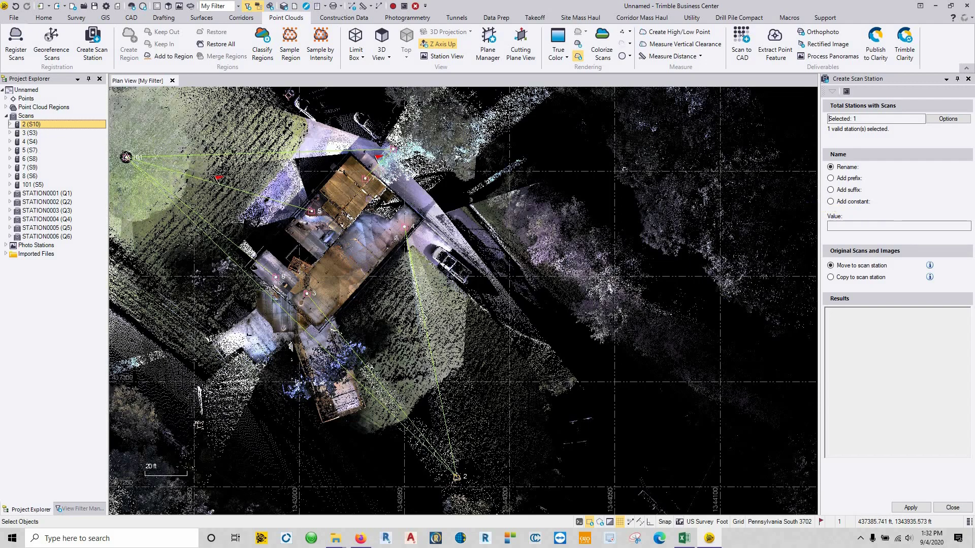
middle_click_drag(320, 254, 385, 278)
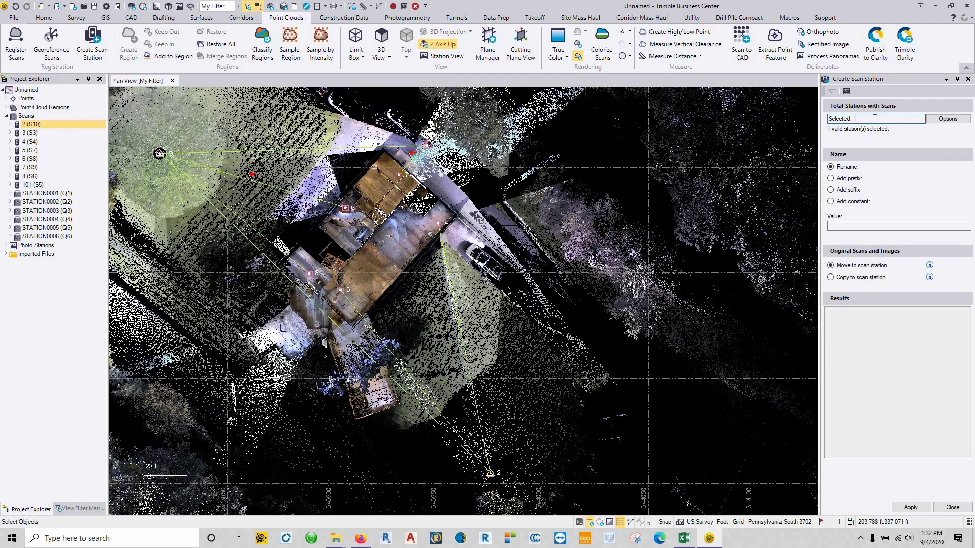
left_click(966, 504)
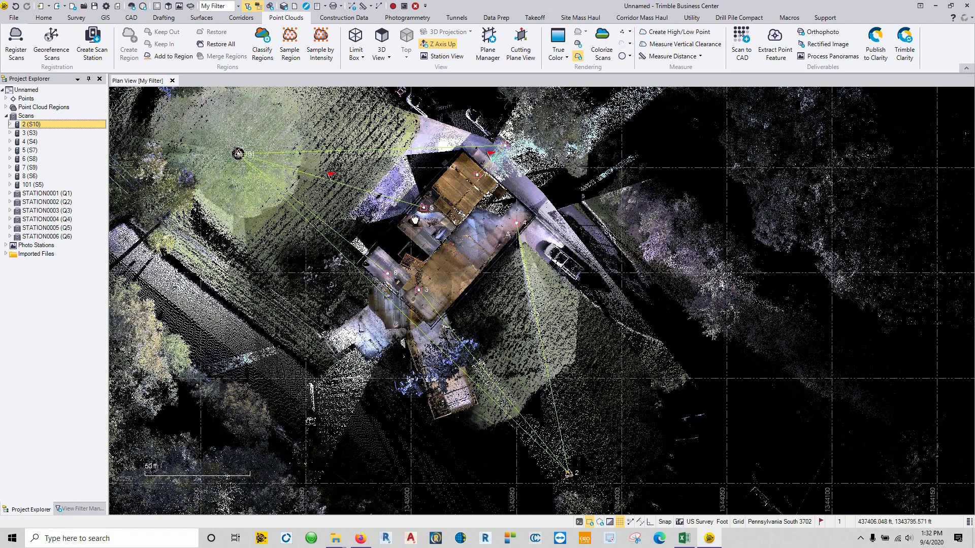
- Open a 3D view of the point cloud and orient it to show the building from above
scroll(403, 177, "down", 2)
middle_click_drag(408, 178, 411, 222)
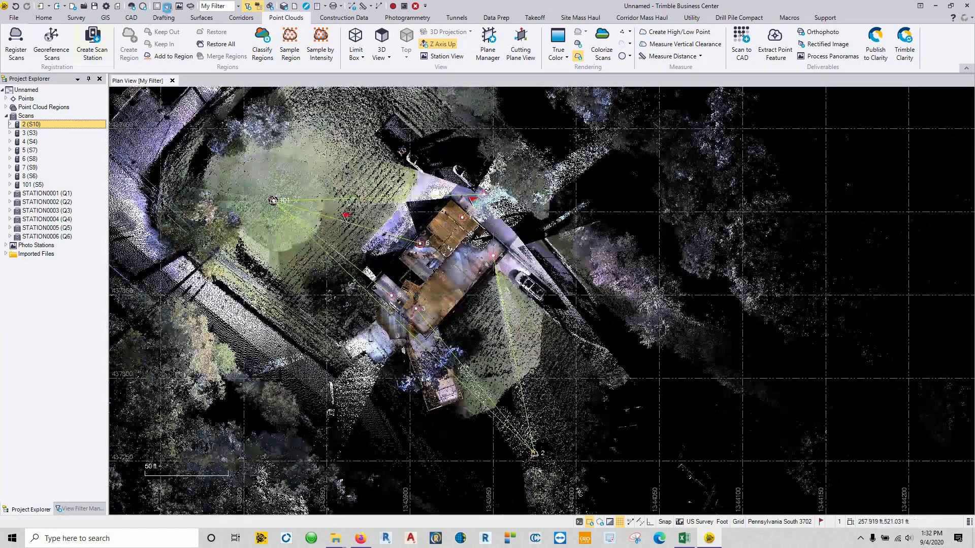
left_click(168, 6)
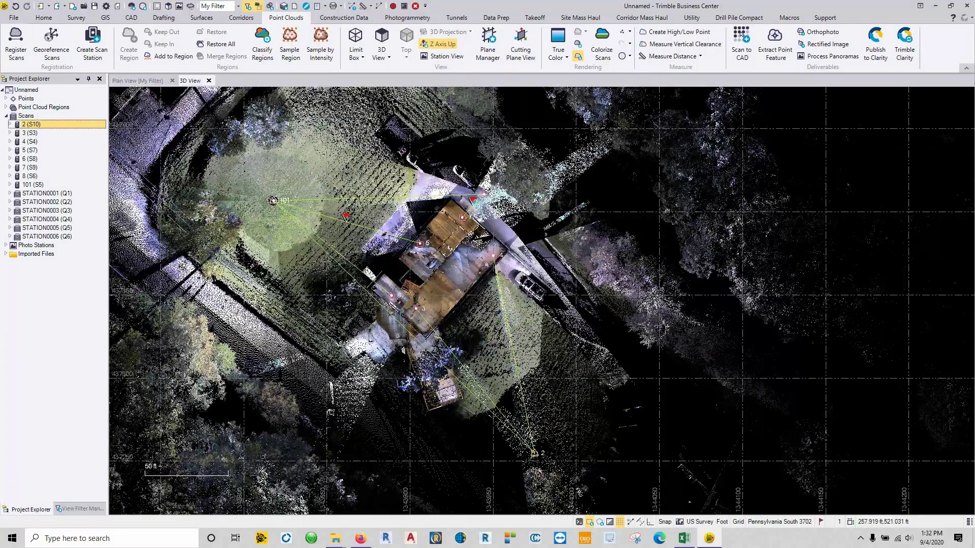
scroll(556, 295, "up", 5)
scroll(593, 203, "up", 7)
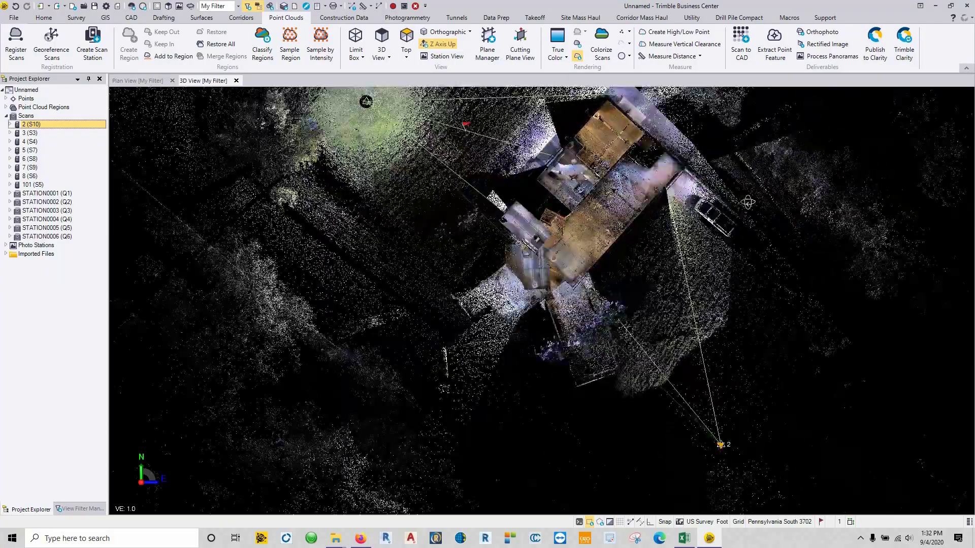
right_click_drag(593, 203, 665, 274)
middle_click_drag(665, 274, 673, 299)
scroll(673, 299, "down", 3)
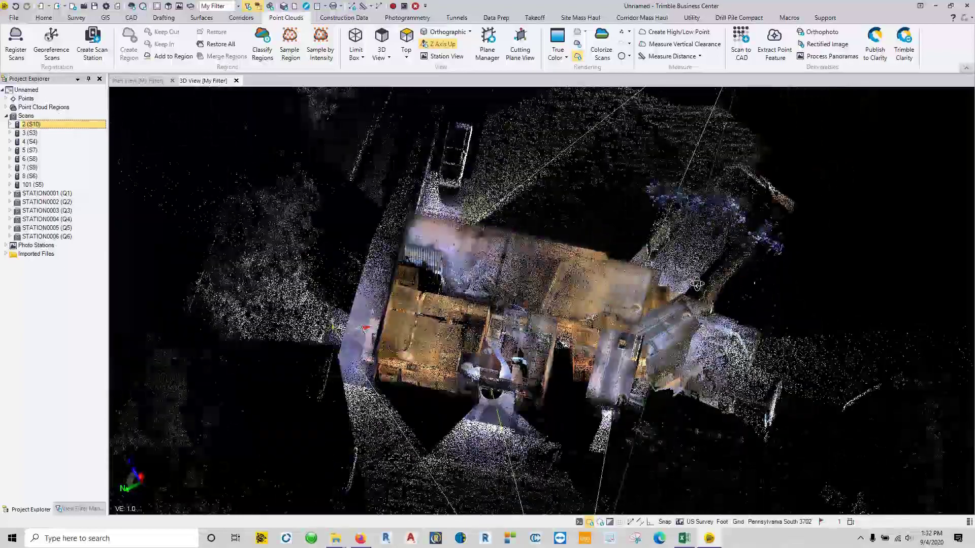
right_click_drag(675, 300, 703, 305)
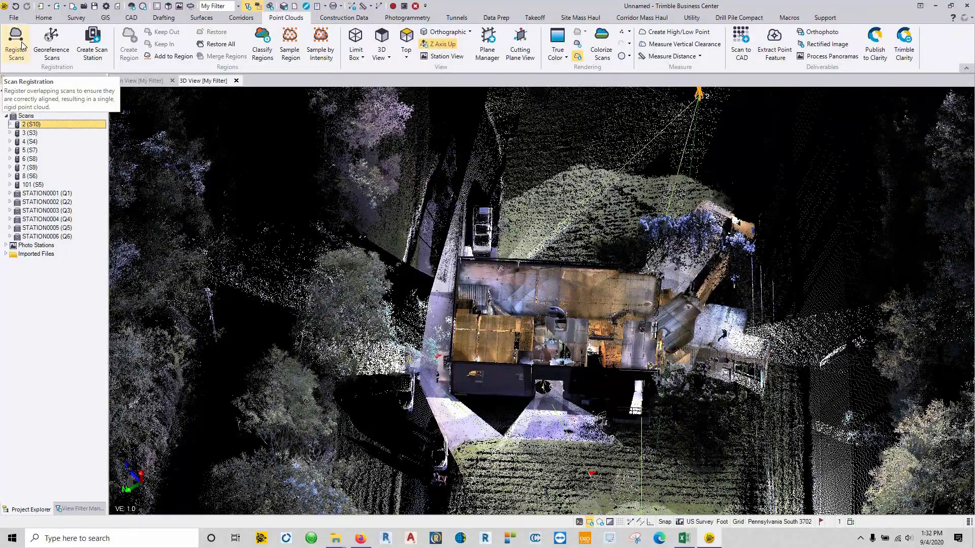
- Start pairwise scan registration of STATION0001 (Q1) and review the list of reference stations
left_click(17, 45)
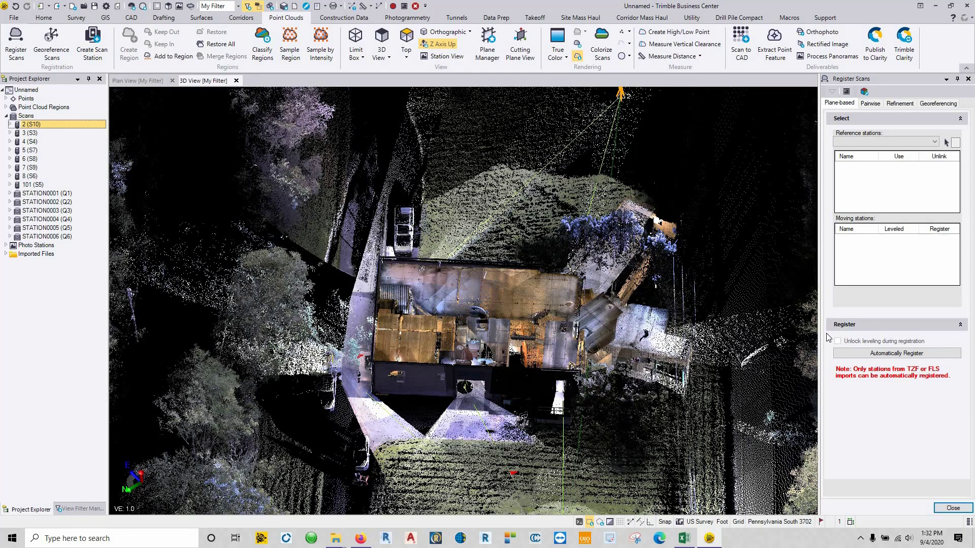
left_click(872, 104)
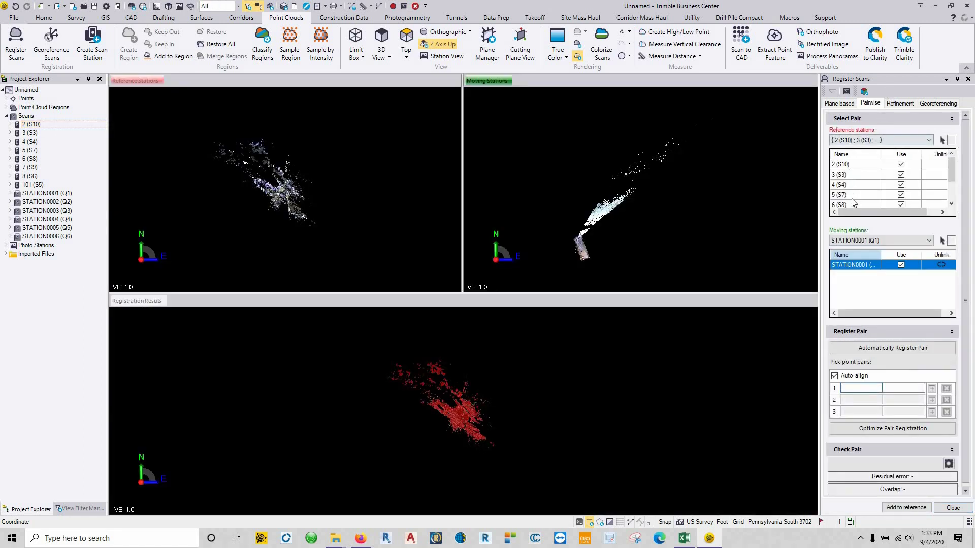
scroll(855, 191, "down", 2)
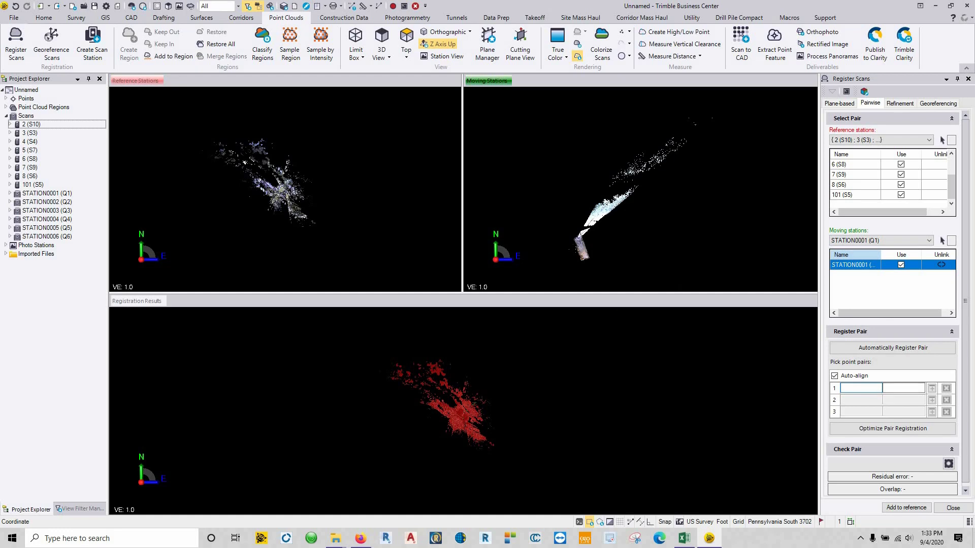
- Orient the moving and reference station views to compare the building's walls and roof
scroll(584, 248, "up", 5)
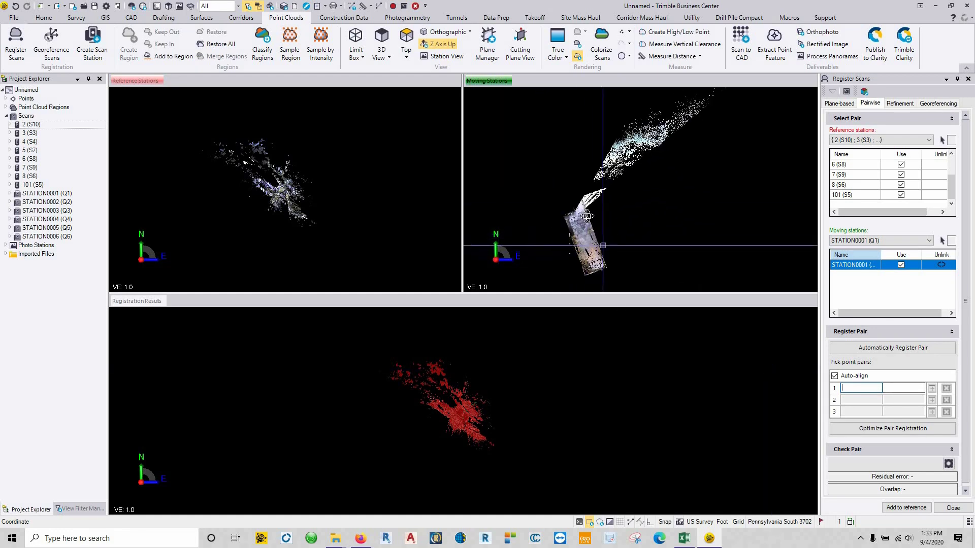
right_click_drag(561, 229, 610, 197)
scroll(289, 194, "up", 8)
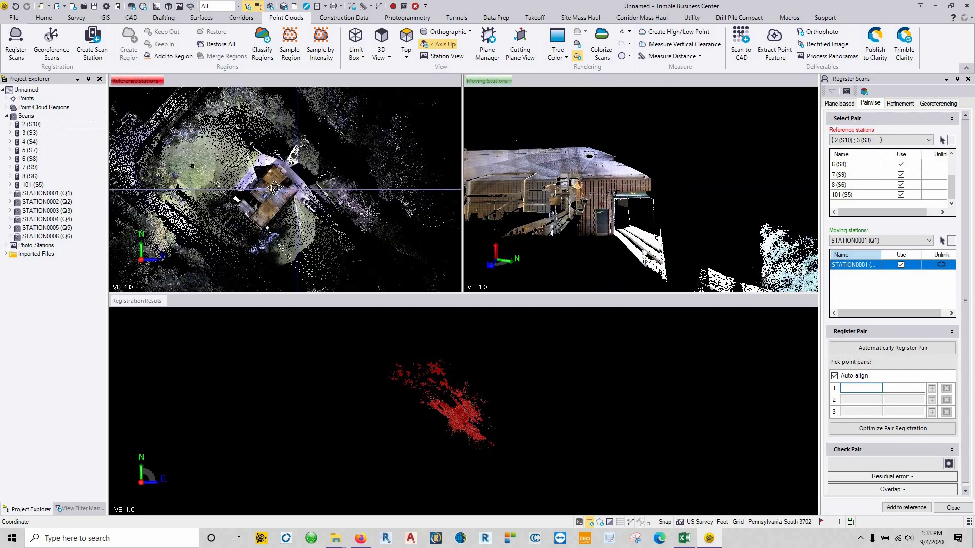
middle_click_drag(292, 194, 380, 206, "shift")
scroll(397, 202, "up", 5)
right_click_drag(397, 202, 411, 199)
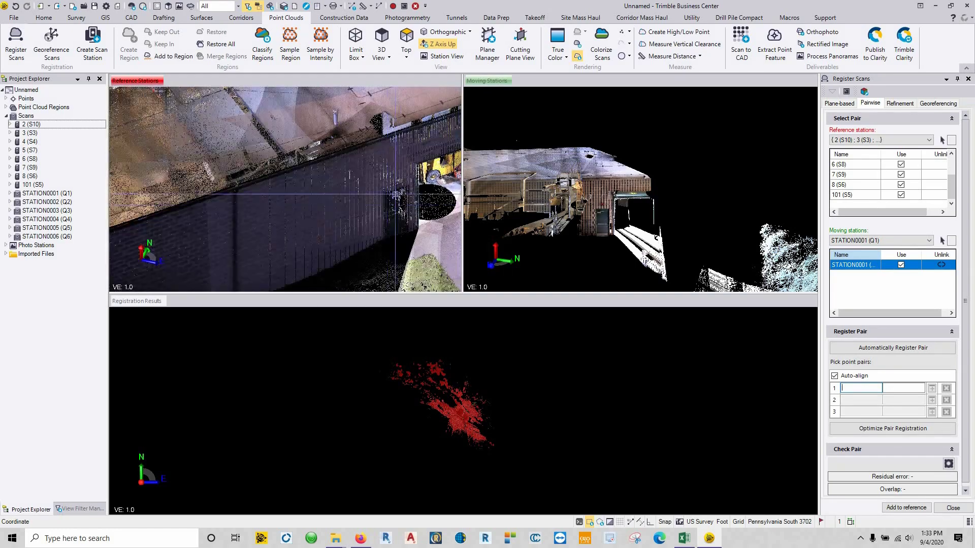
middle_click_drag(601, 223, 571, 206, "shift")
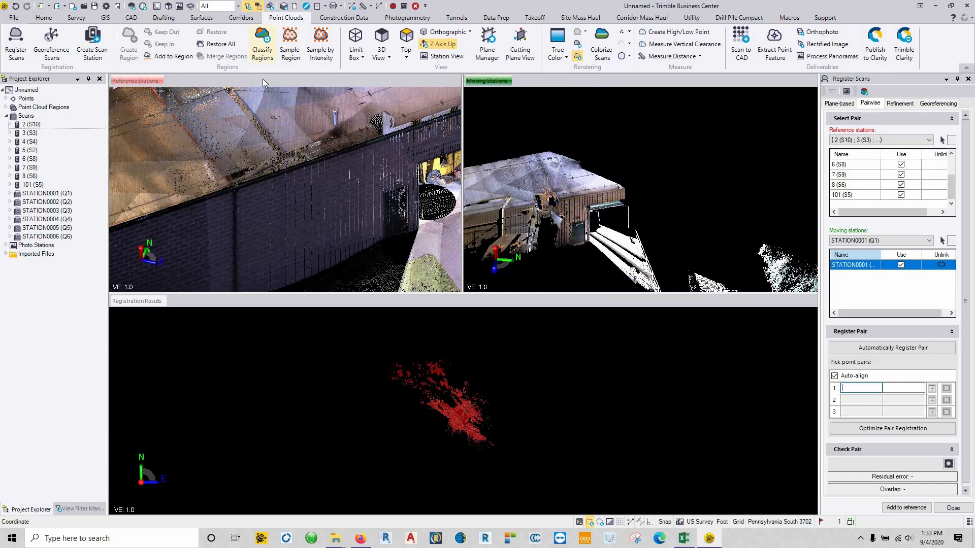
- Change the point rendering to see through the roof and bring the building's interior into both station views
left_click(629, 45)
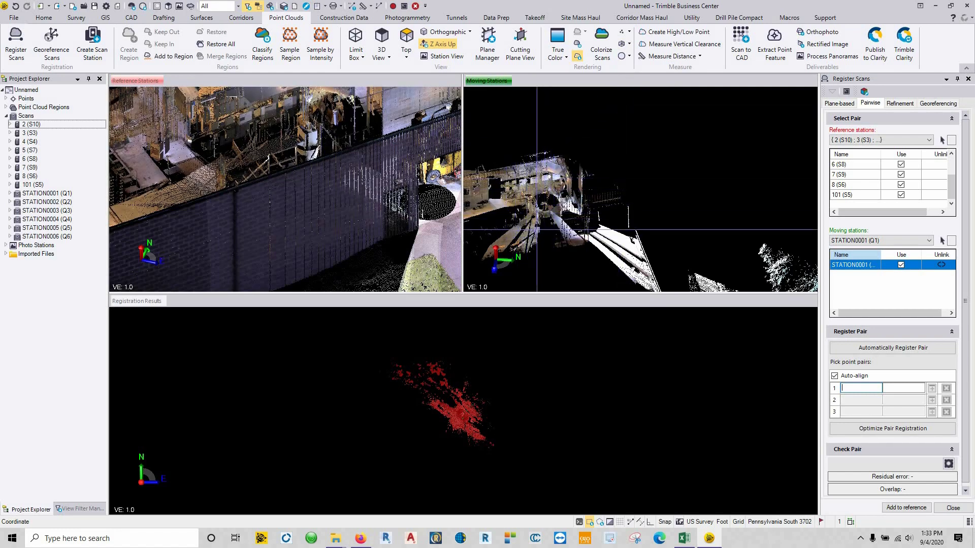
middle_click_drag(244, 101, 309, 77)
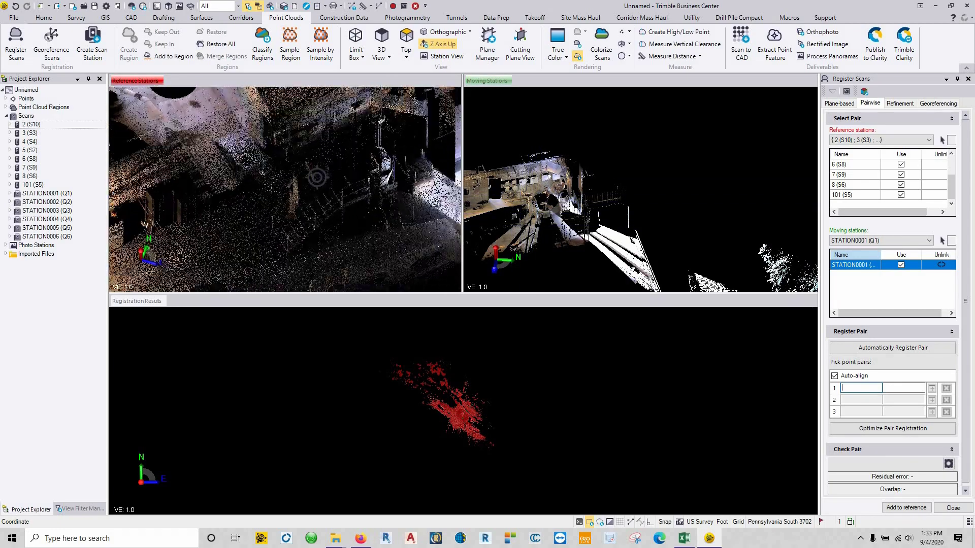
scroll(575, 191, "up", 6)
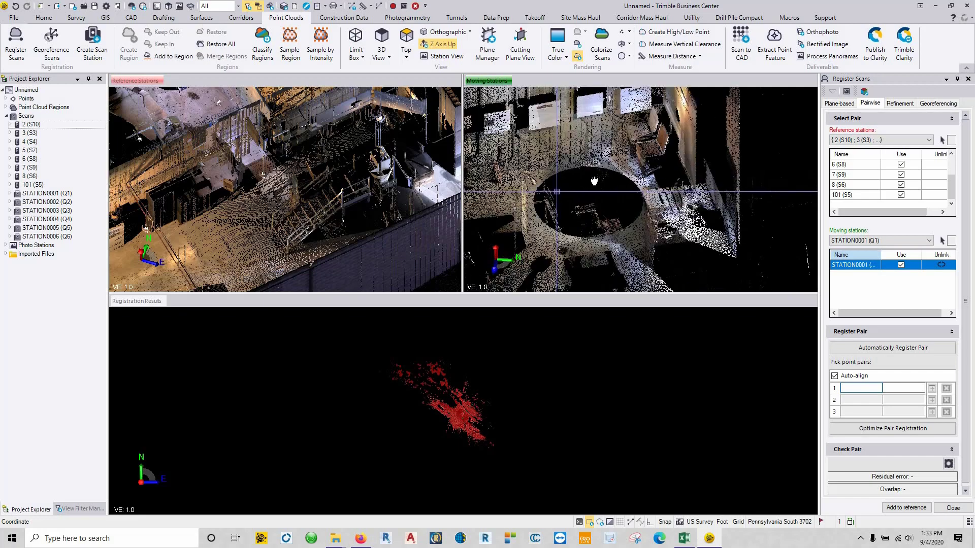
mouse_move(592, 180)
right_mouse_down()
mouse_move(570, 190)
mouse_move(581, 175)
right_mouse_up()
middle_click_drag(582, 175, 595, 219)
right_click_drag(595, 219, 604, 211)
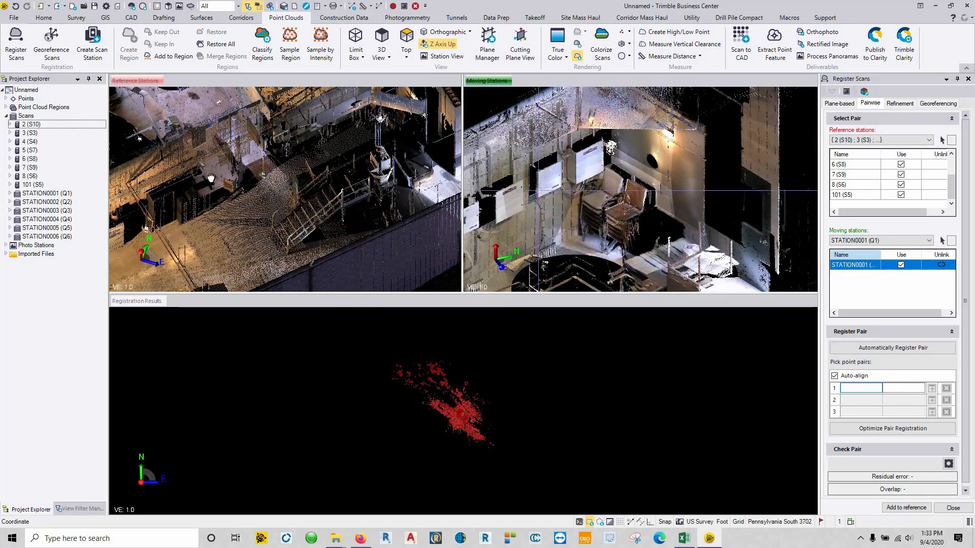
middle_click_drag(340, 152, 245, 176)
right_click_drag(418, 184, 439, 190)
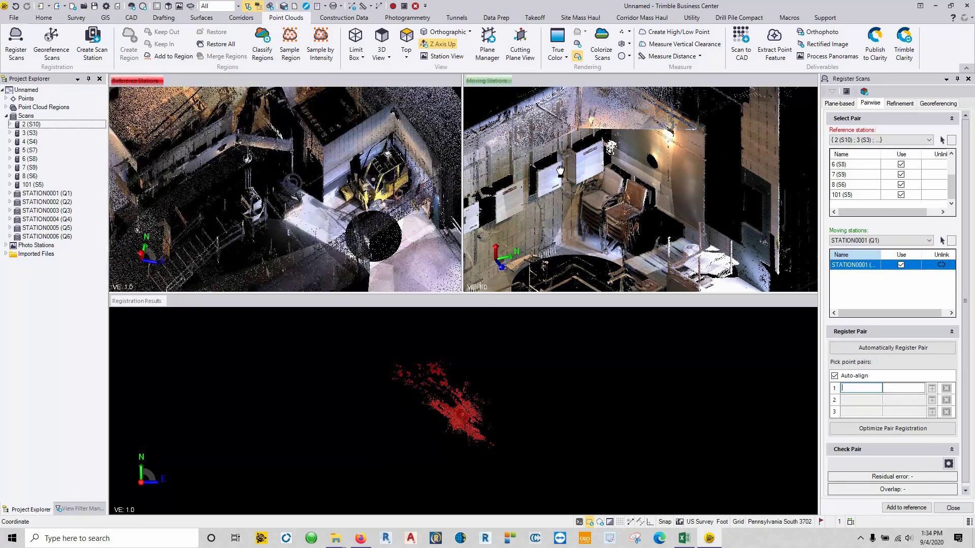
middle_click_drag(761, 202, 664, 175)
scroll(663, 177, "down", 5)
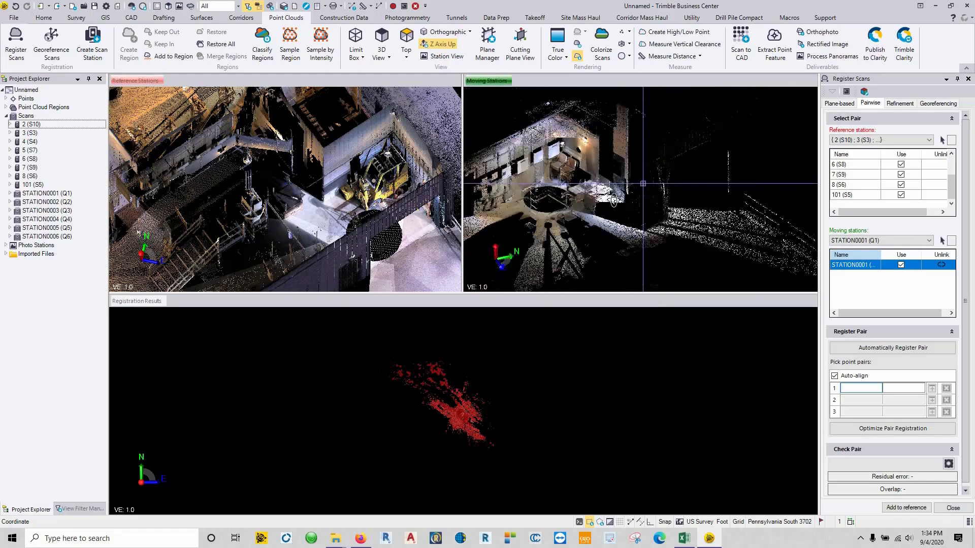
- Find the same interior wall area with the leaning board in both the reference and moving station views
right_click_drag(663, 178, 638, 198)
middle_click_drag(639, 198, 609, 194)
mouse_move(608, 194)
right_mouse_down()
mouse_move(609, 183)
mouse_move(609, 193)
right_mouse_up()
middle_click_drag(538, 201, 630, 172)
right_click_drag(631, 172, 630, 171)
left_click_drag(359, 171, 288, 207)
scroll(571, 190, "up", 2)
right_click_drag(571, 190, 554, 189)
scroll(618, 180, "up", 4)
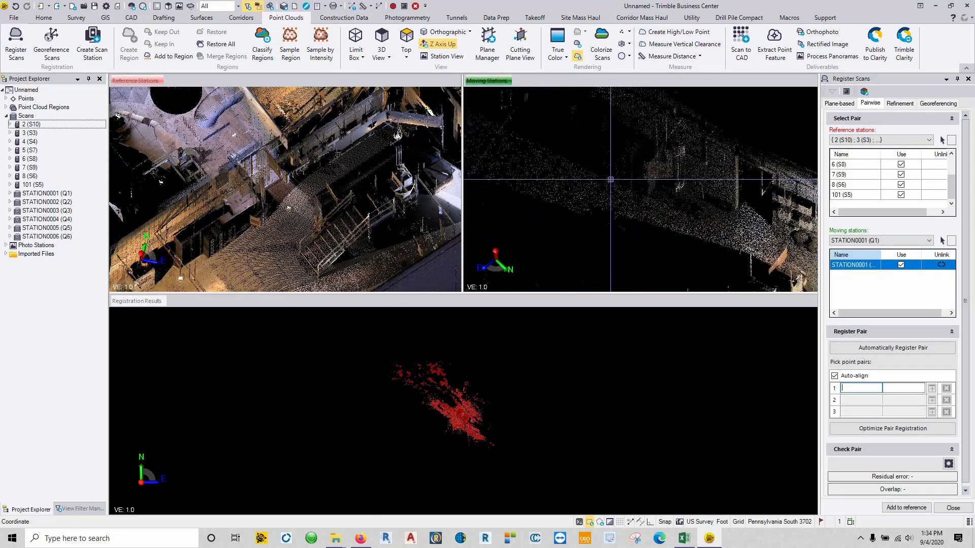
right_click_drag(618, 180, 379, 213)
right_click_drag(259, 152, 285, 195)
scroll(288, 190, "up", 3)
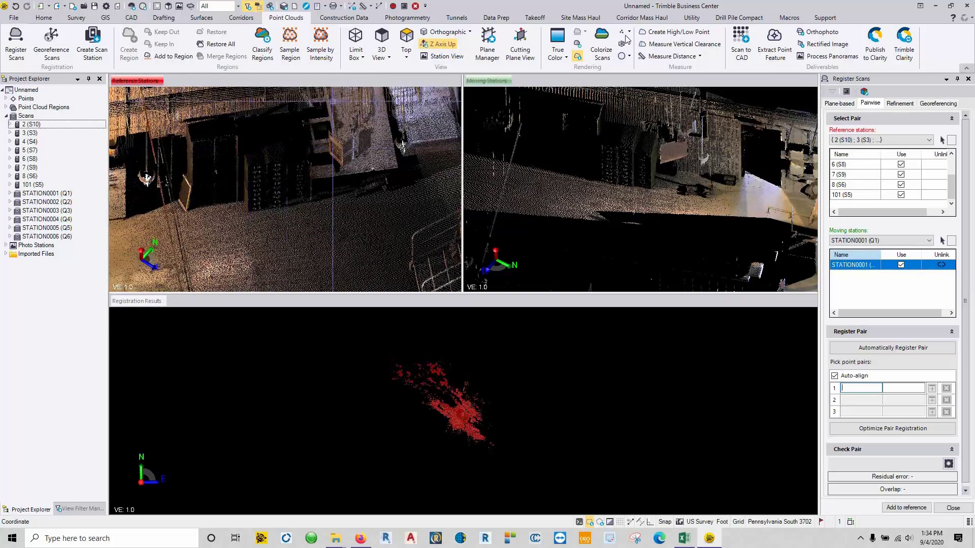
- Enlarge the displayed points and pick the first matching point pair on the board in the moving and reference views
left_click(625, 31)
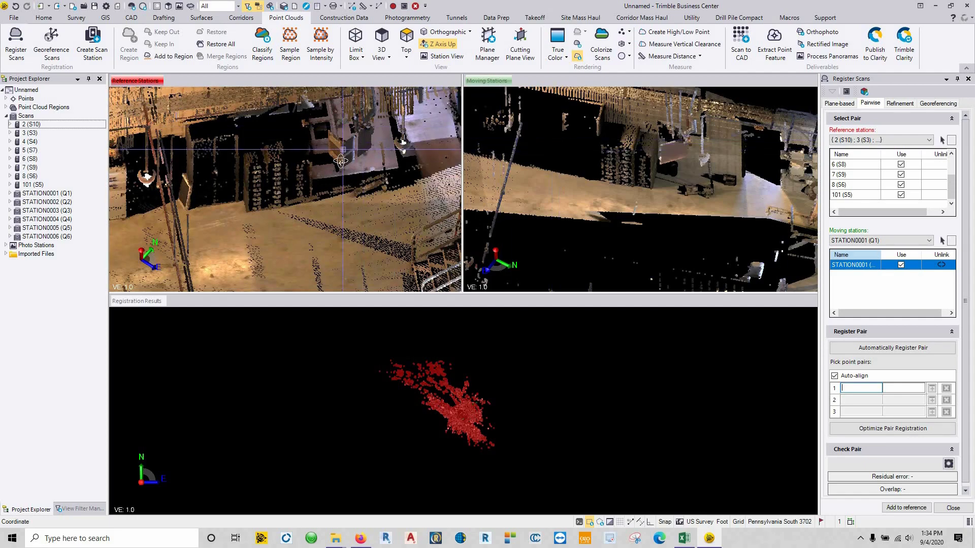
right_click_drag(369, 154, 344, 153)
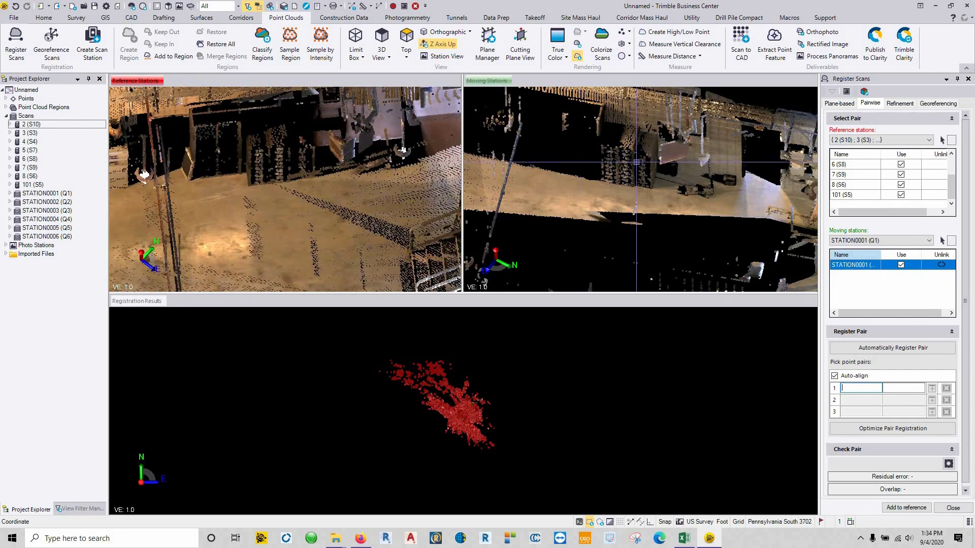
mouse_move(325, 186)
right_mouse_down()
mouse_move(336, 183)
mouse_move(319, 180)
right_mouse_up()
left_click_drag(659, 169, 662, 165)
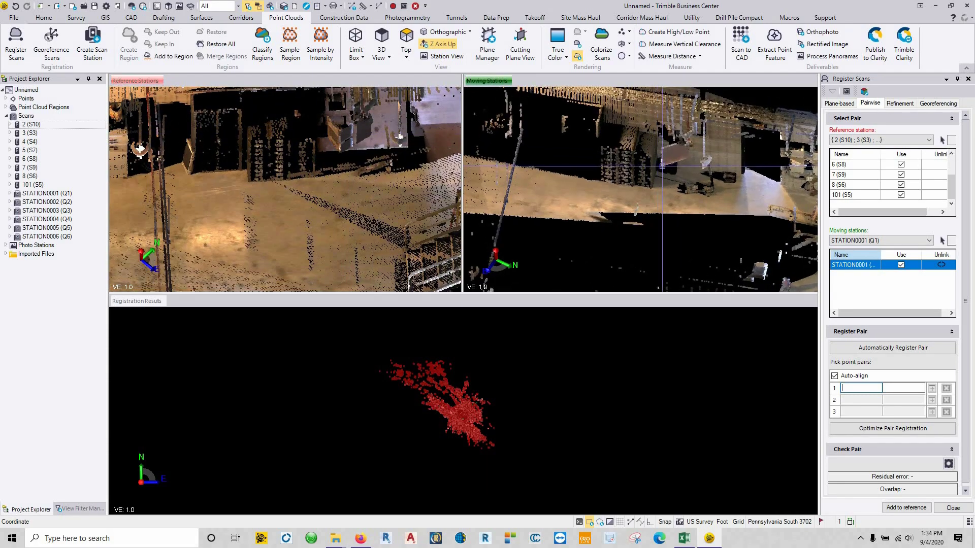
left_click(339, 150)
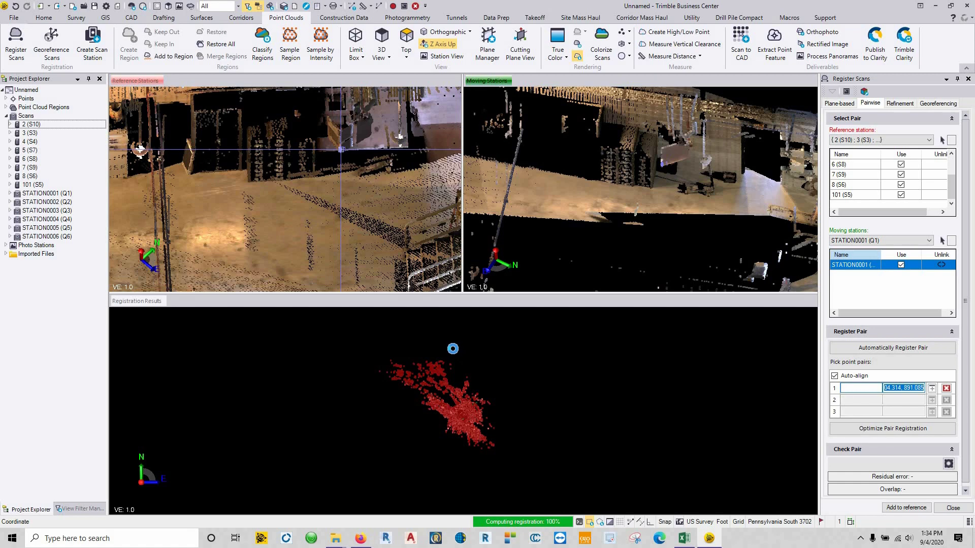
- Complete the first point pair in the reference view and add STATION0001 (Q1) to the reference stations after inspecting the alignment
left_click(341, 150)
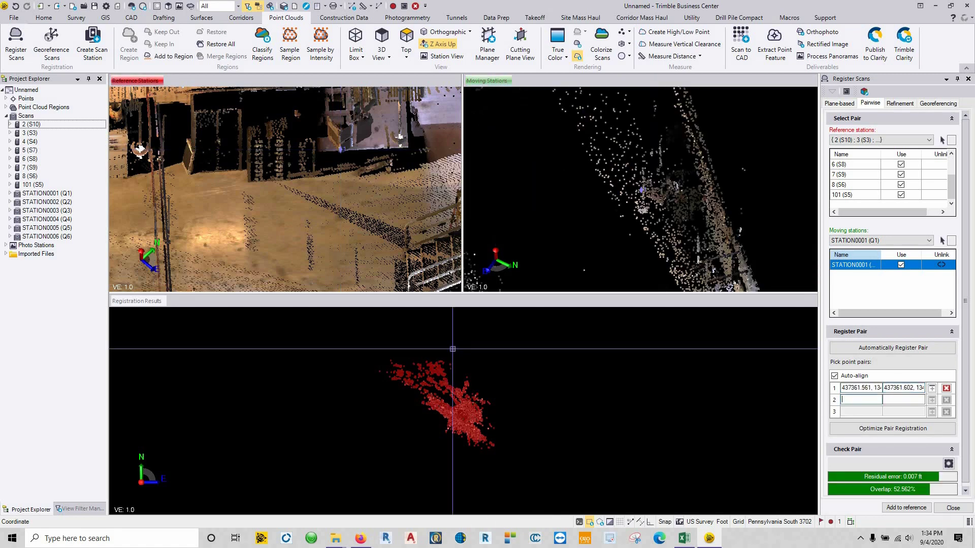
scroll(465, 412, "up", 8)
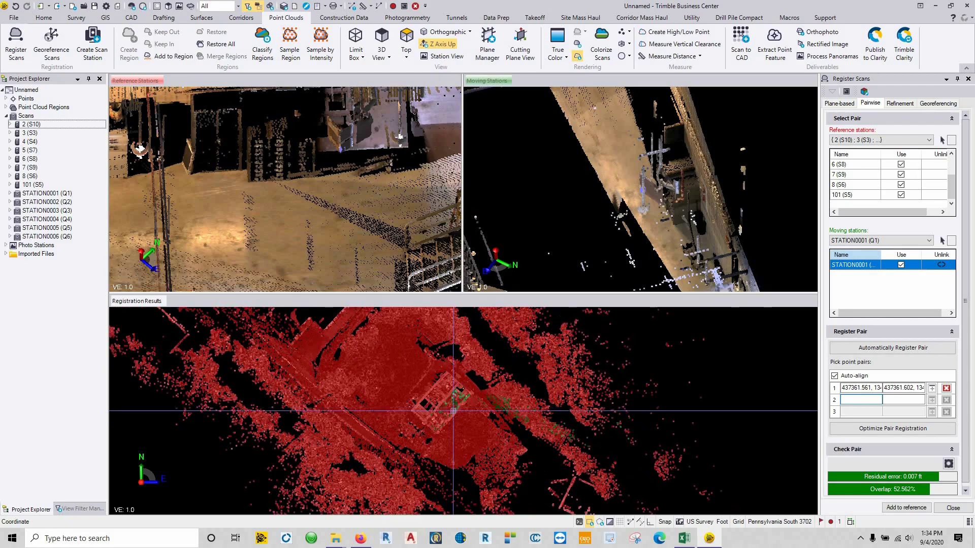
mouse_move(545, 454)
right_mouse_down()
mouse_move(546, 491)
mouse_move(451, 340)
mouse_move(579, 464)
mouse_move(618, 474)
mouse_move(551, 431)
mouse_move(505, 374)
right_mouse_up()
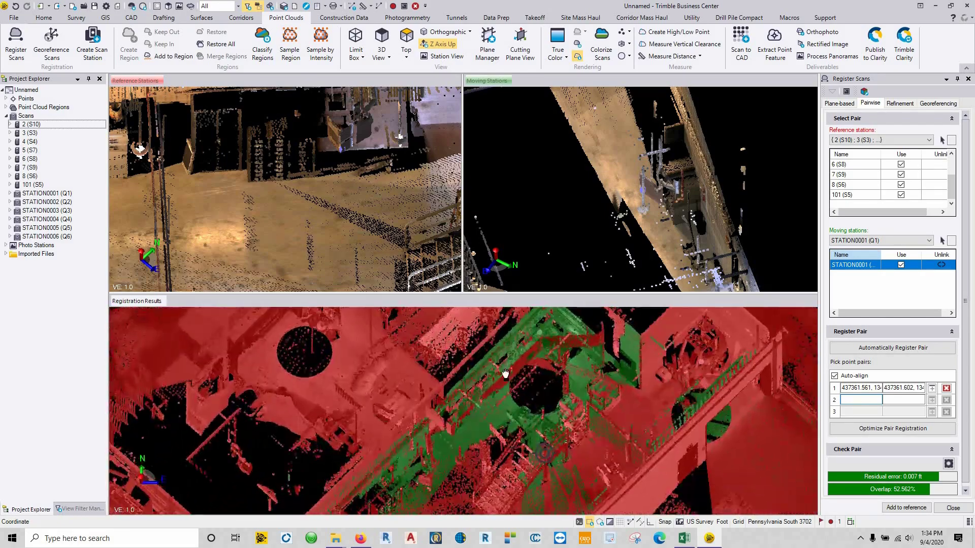
mouse_move(505, 375)
middle_mouse_down()
mouse_move(521, 413)
mouse_move(486, 372)
mouse_move(503, 356)
middle_mouse_up()
right_click_drag(492, 363, 362, 370)
middle_click_drag(491, 364, 533, 401, "shift")
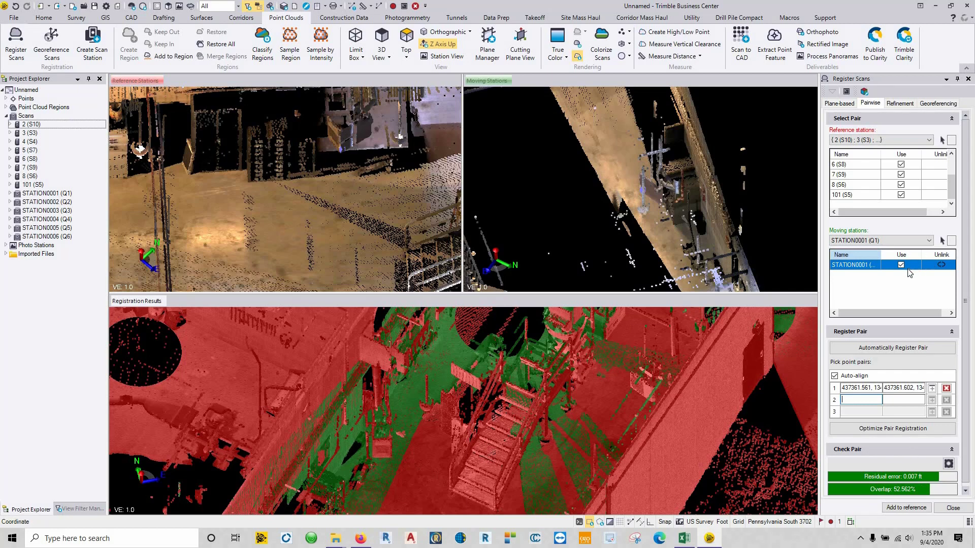
left_click(895, 507)
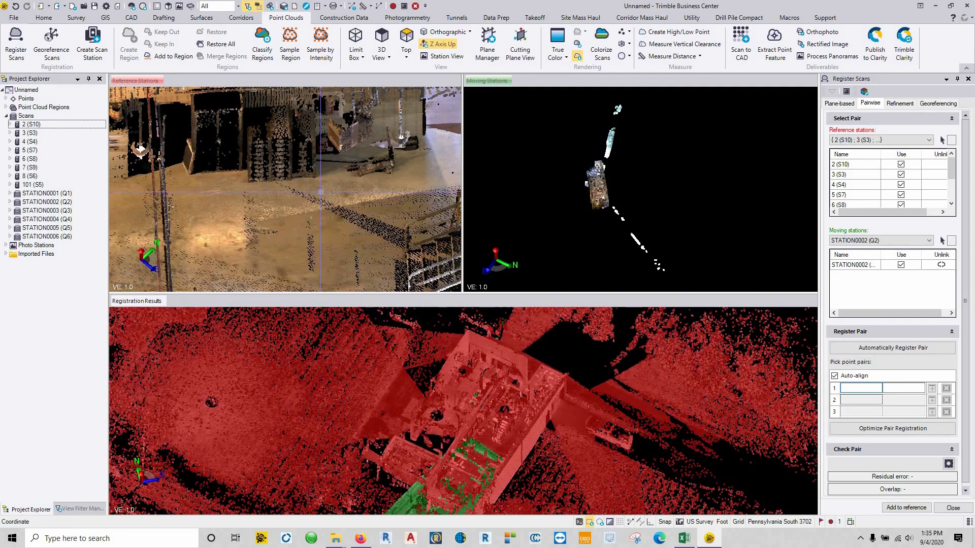
- Pick the first matching point pair for STATION0002 (Q2) at the foot of the stairs in the reference and moving views
scroll(321, 192, "down", 4)
middle_click_drag(323, 197, 325, 228)
mouse_move(344, 240)
right_mouse_down()
mouse_move(339, 248)
mouse_move(334, 228)
right_mouse_up()
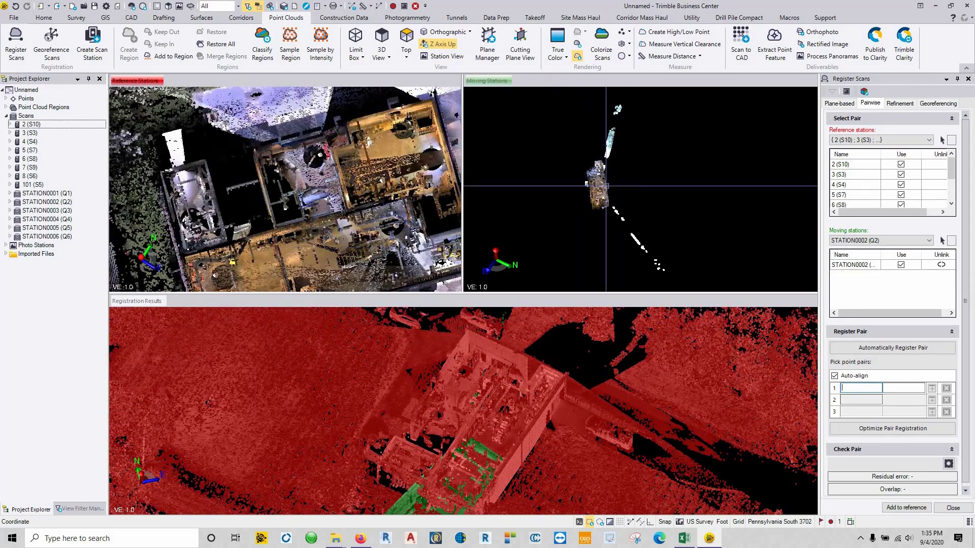
scroll(604, 184, "up", 6)
middle_click_drag(604, 182, 704, 193)
right_click_drag(704, 193, 704, 194)
middle_click_drag(759, 203, 684, 204)
scroll(684, 204, "up", 2)
right_click_drag(684, 204, 682, 200)
scroll(357, 248, "up", 5)
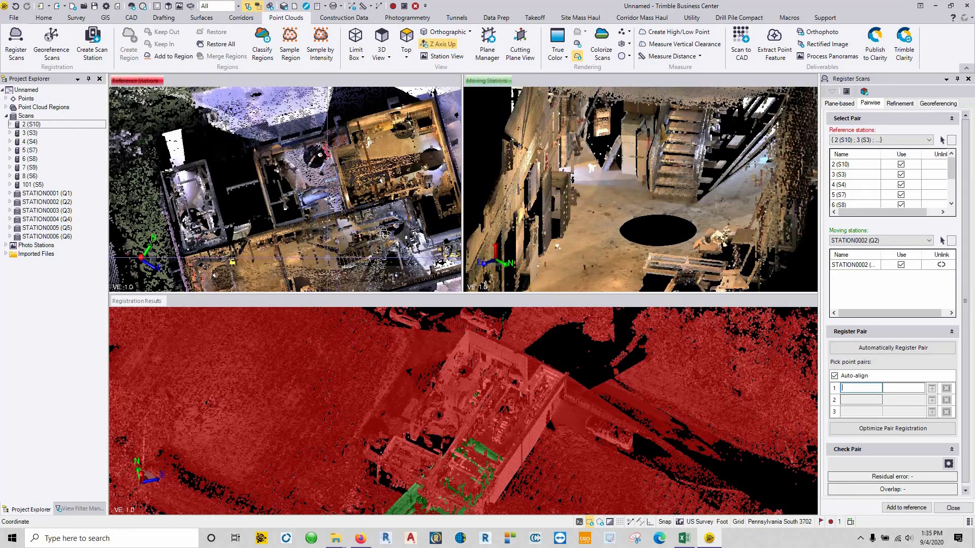
right_click_drag(309, 229, 343, 248)
middle_click_drag(342, 248, 381, 259)
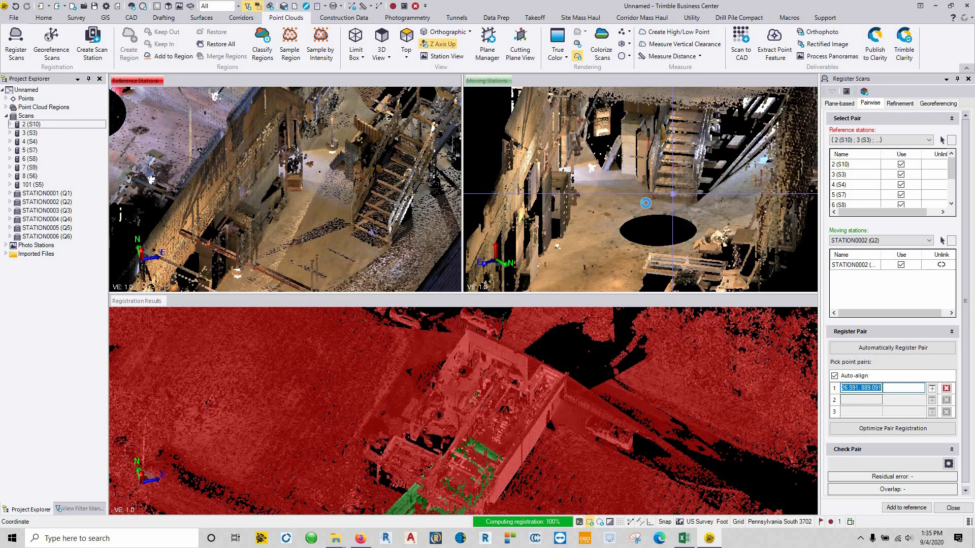
left_click(673, 193)
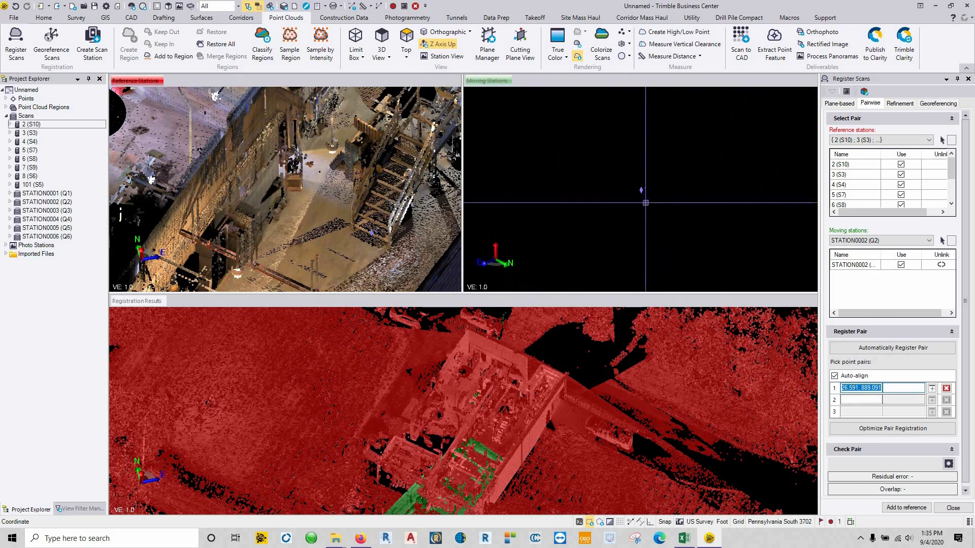
- Pick a second point pair at the upper corner of the filing cabinets and add STATION0002 (Q2) to the reference stations
right_click_drag(426, 437, 284, 416)
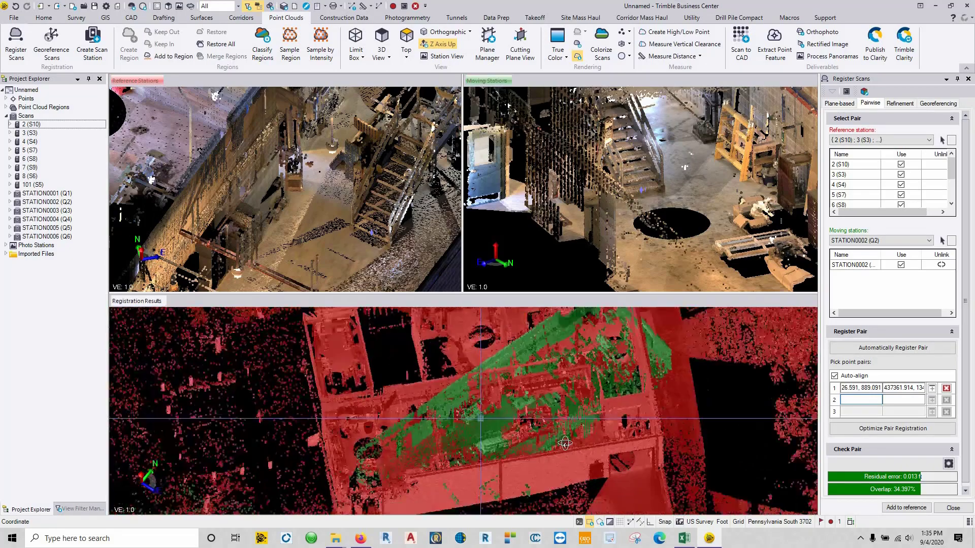
right_click_drag(526, 430, 500, 441)
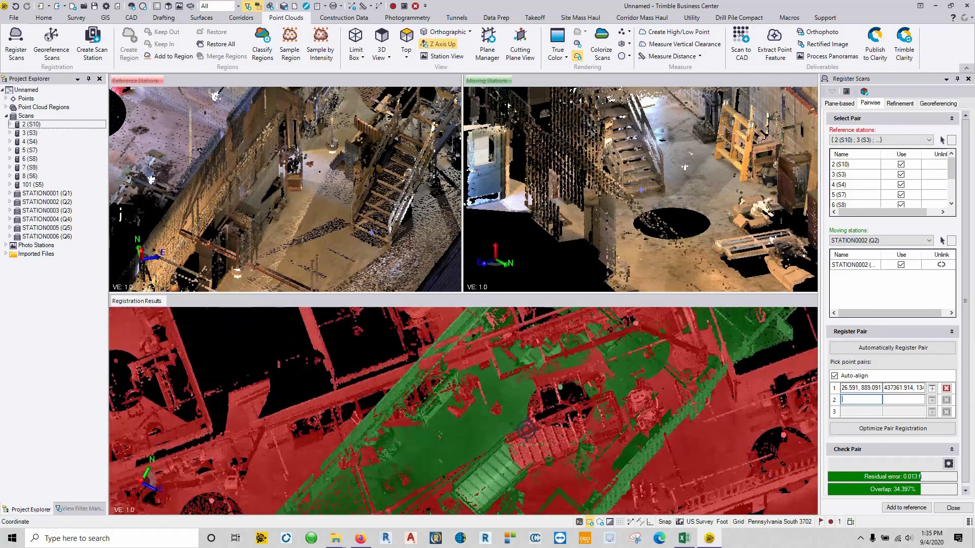
scroll(357, 176, "down", 3)
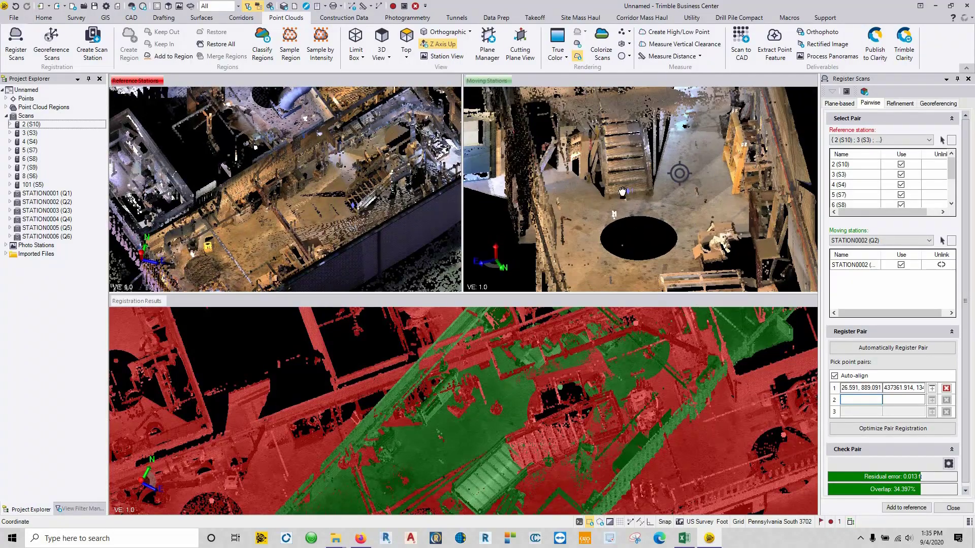
right_click_drag(640, 243, 629, 207)
scroll(309, 188, "up", 5)
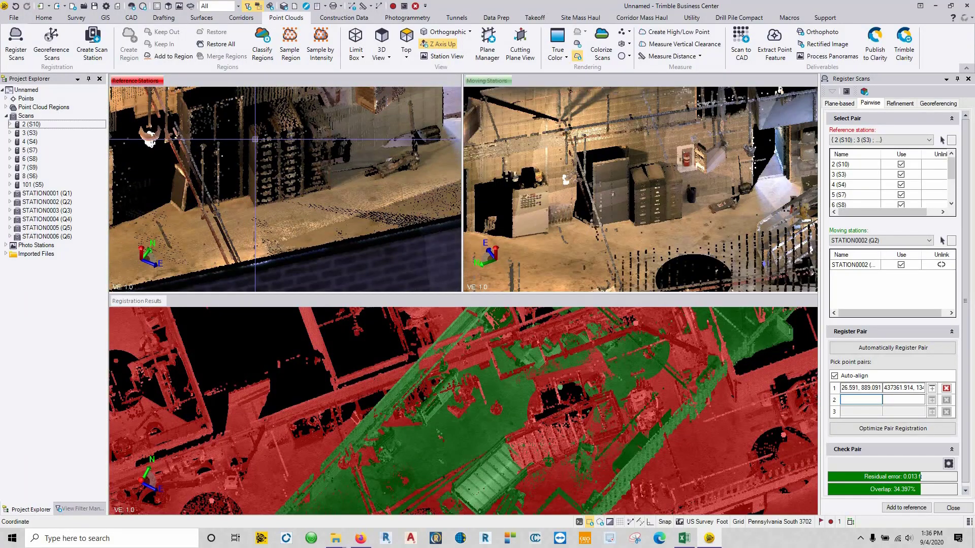
left_click(256, 139)
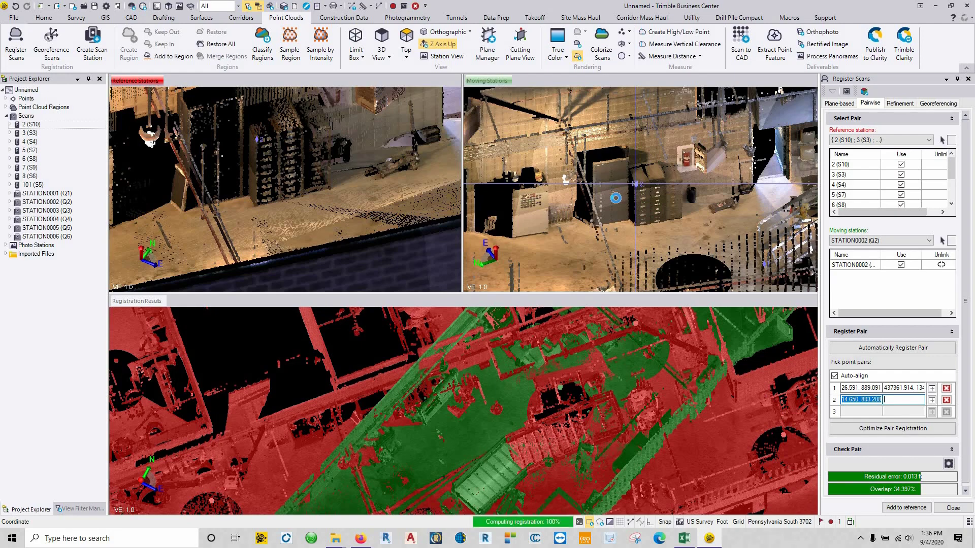
left_click(634, 183)
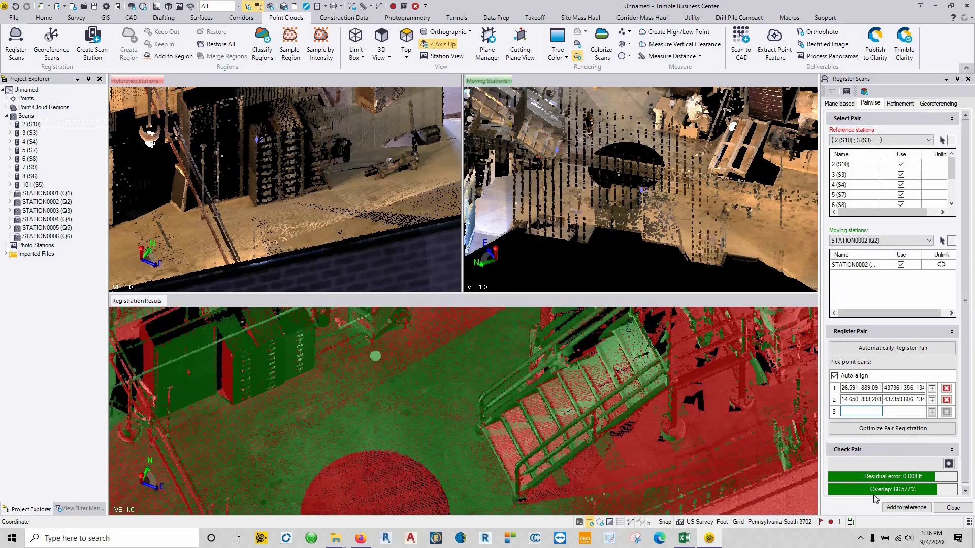
left_click(906, 507)
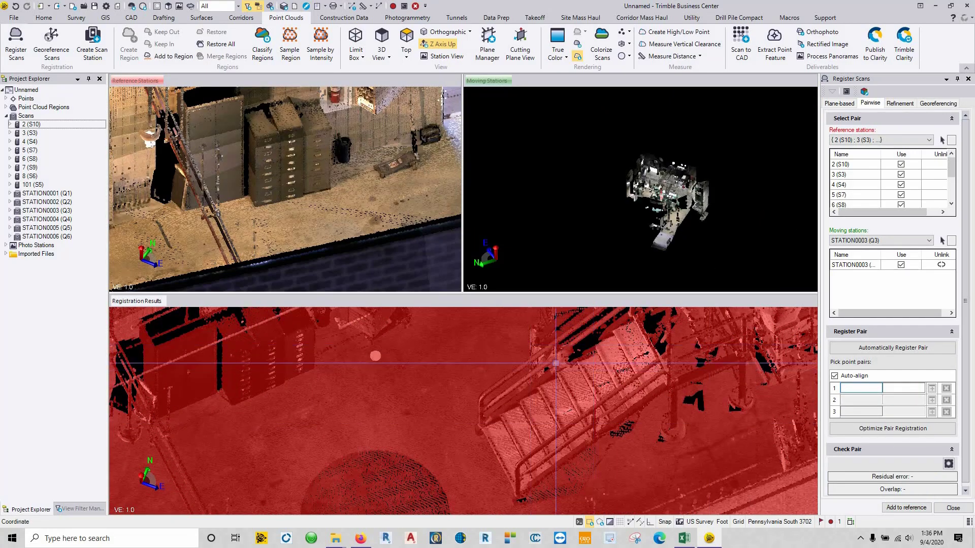
- Find the same interior area in both station views and pick the first matching point pair for STATION0003 (Q3)
scroll(562, 361, "down", 3)
scroll(585, 408, "down", 5)
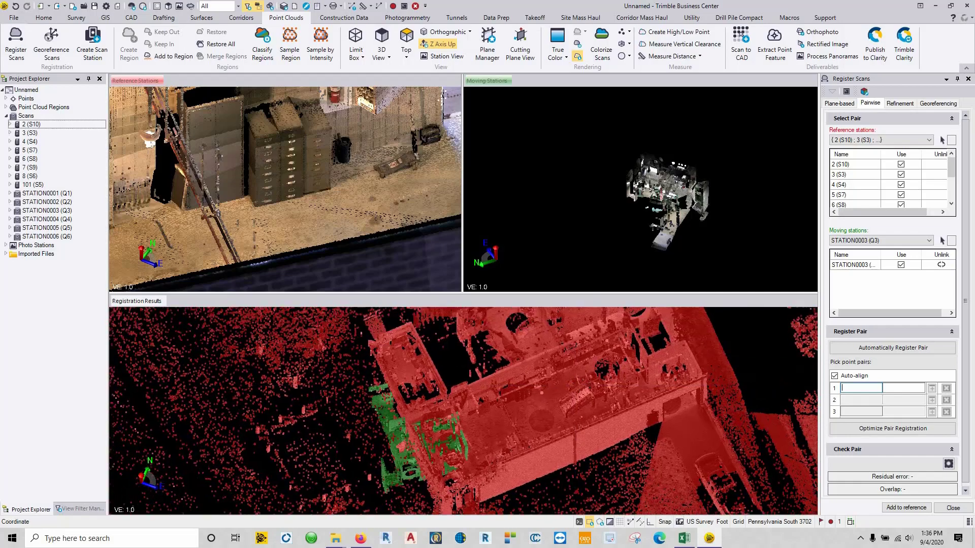
scroll(673, 203, "up", 5)
middle_click_drag(673, 203, 614, 225)
scroll(614, 225, "up", 3)
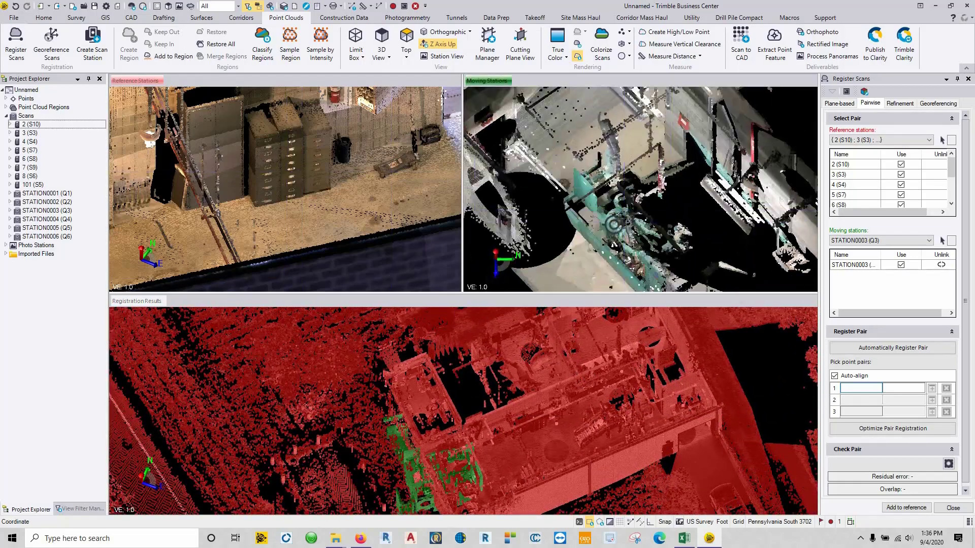
scroll(266, 203, "down", 6)
middle_click_drag(266, 234, 315, 134)
middle_click_drag(711, 193, 639, 195)
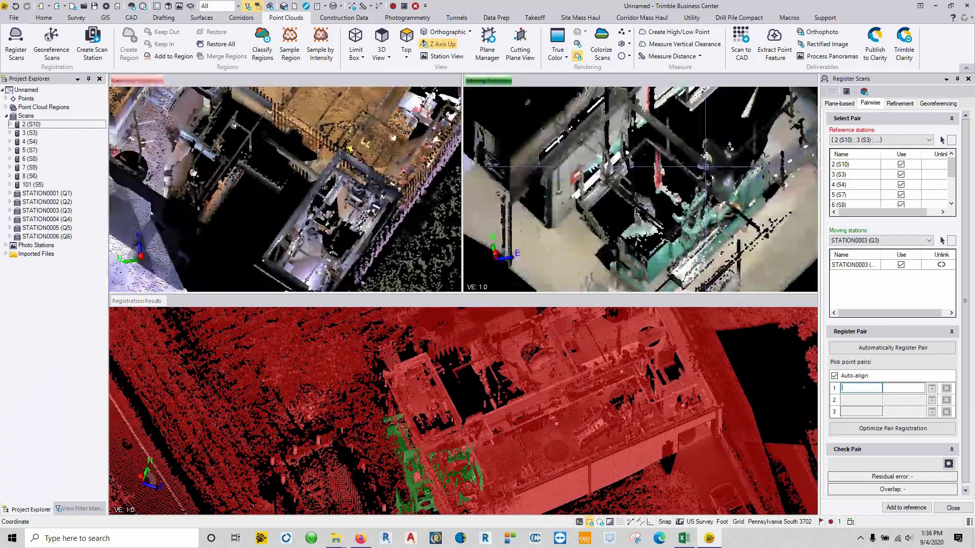
scroll(640, 196, "down", 4)
scroll(345, 193, "up", 4)
middle_click_drag(345, 193, 528, 203)
scroll(327, 175, "down", 2)
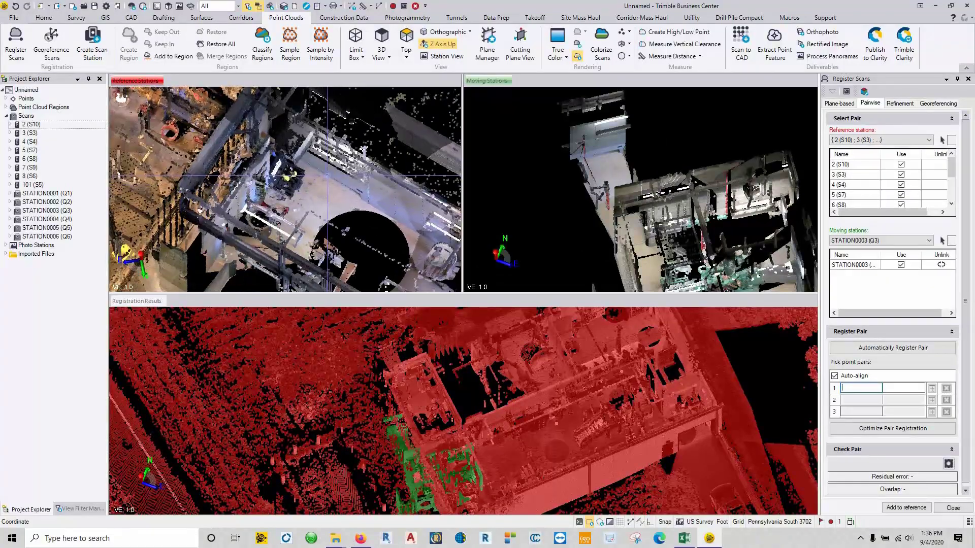
left_click(594, 151)
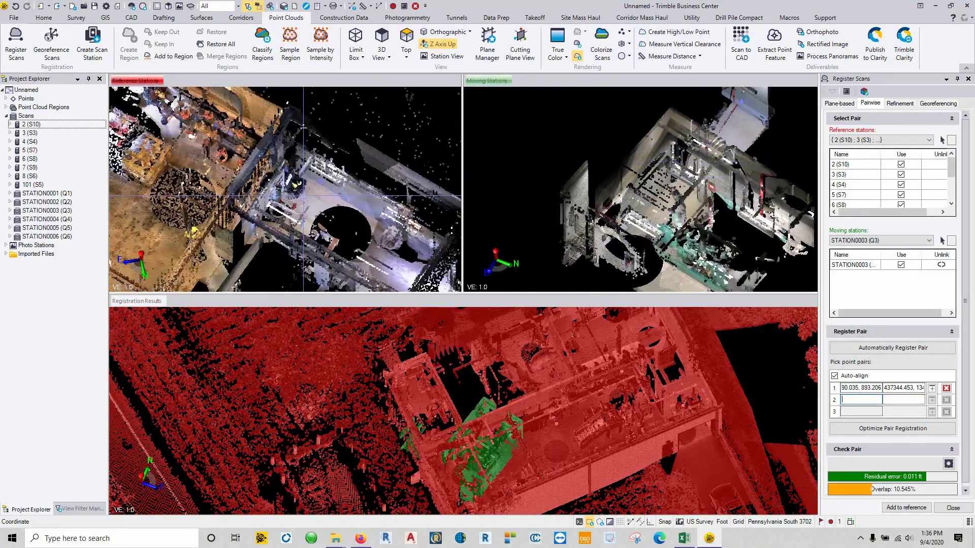
- Pick a second point pair at the red vertical post in both views and add STATION0003 (Q3) to the reference stations
middle_click_drag(303, 195, 330, 218)
middle_click_drag(694, 190, 556, 244)
scroll(662, 203, "up", 4)
left_click(662, 205)
scroll(280, 209, "up", 4)
right_click_drag(279, 209, 390, 196)
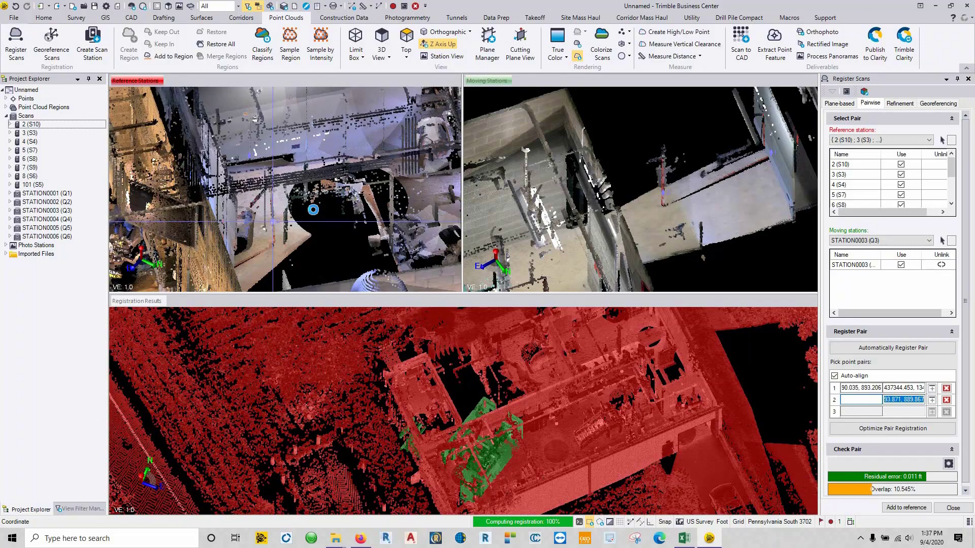
left_click(313, 209)
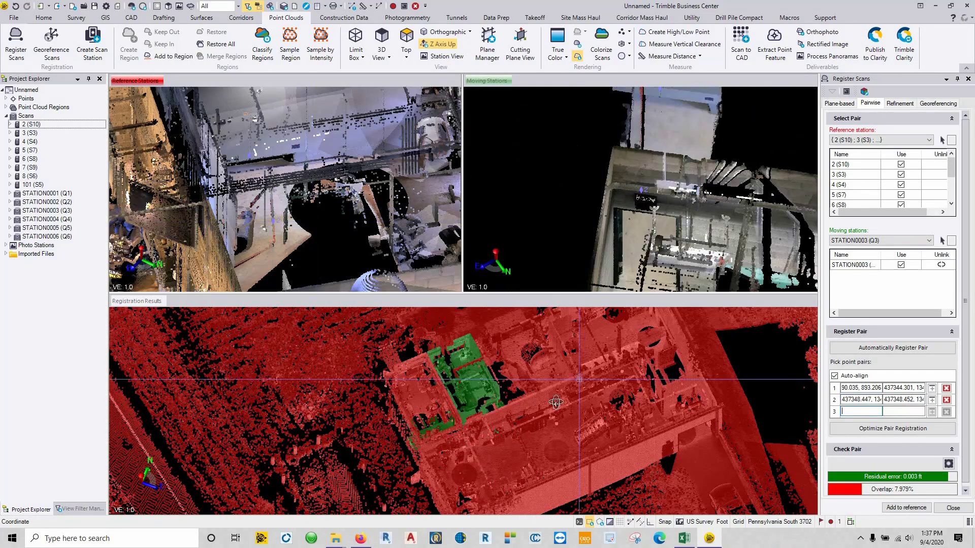
left_click(906, 507)
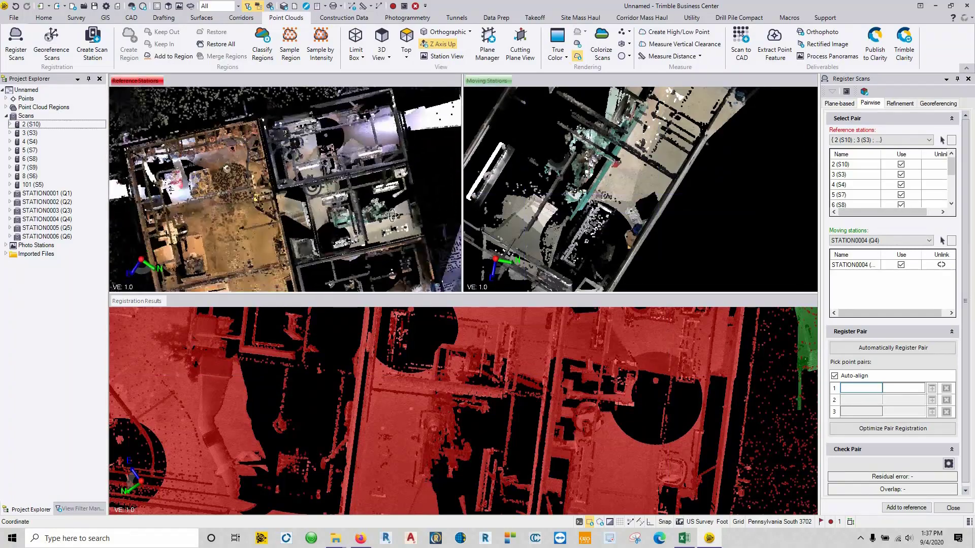
- Pick the first matching point pair for STATION0004 (Q4) at the base of the red pipe beside the green equipment
scroll(589, 159, "up", 5)
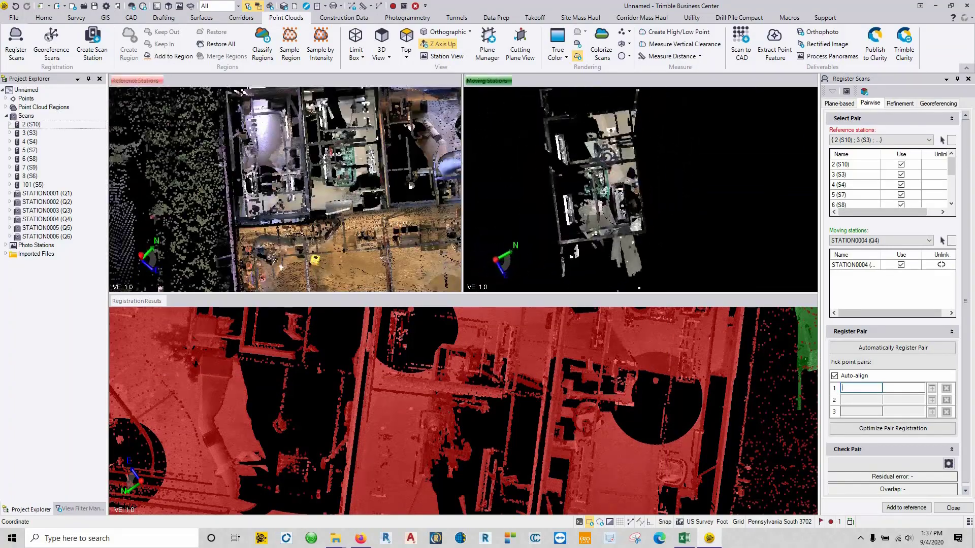
left_click(613, 189)
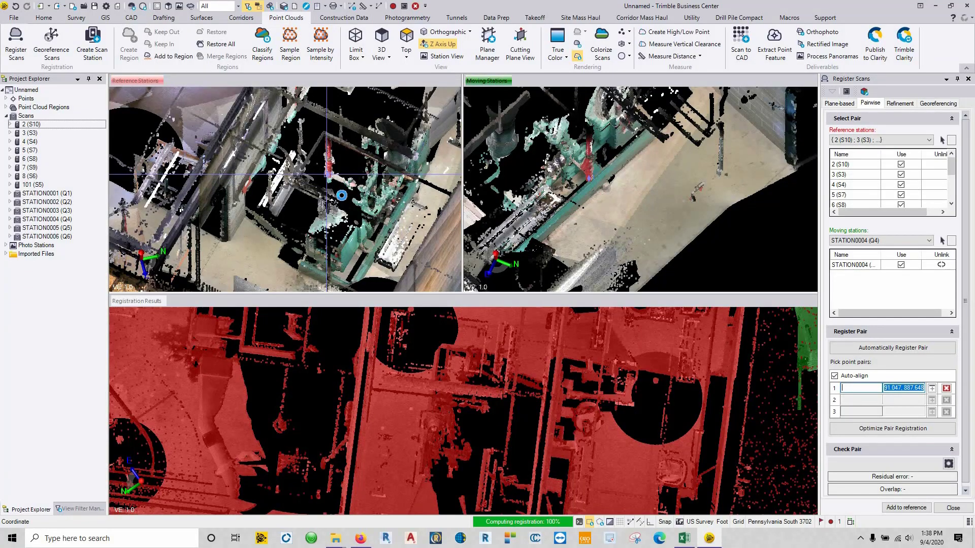
left_click(339, 196)
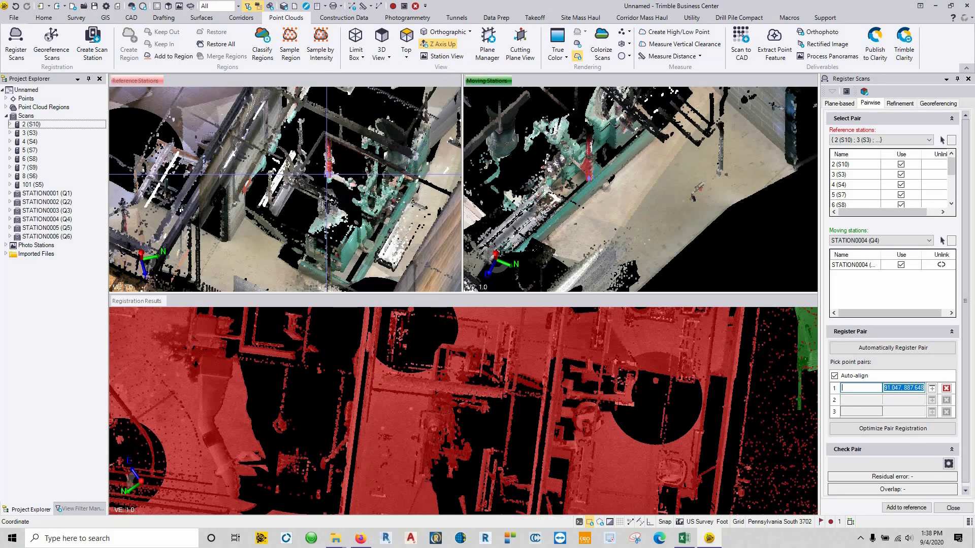
right_click_drag(363, 199, 367, 189)
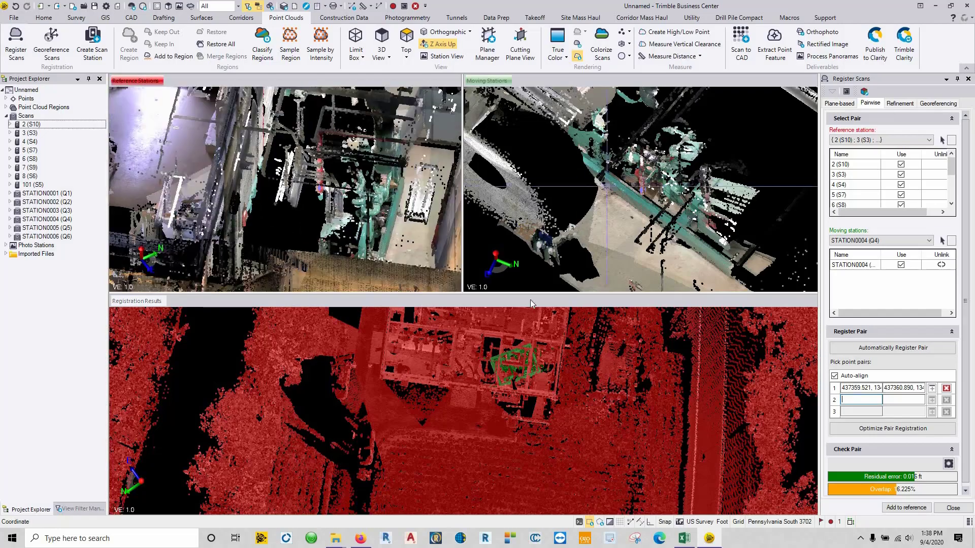
- Enlarge the station views, pick a second matching point pair, and add STATION0004 (Q4) to the reference stations
left_click_drag(531, 294, 531, 416)
right_click_drag(548, 224, 579, 212)
middle_click_drag(390, 243, 251, 310)
right_click_drag(251, 309, 264, 325)
right_click_drag(711, 228, 632, 246)
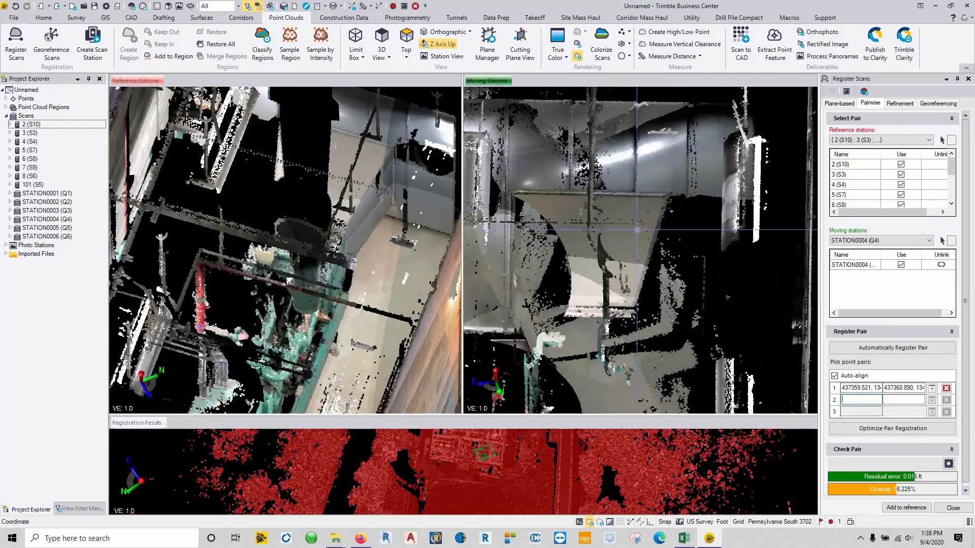
left_click(666, 197)
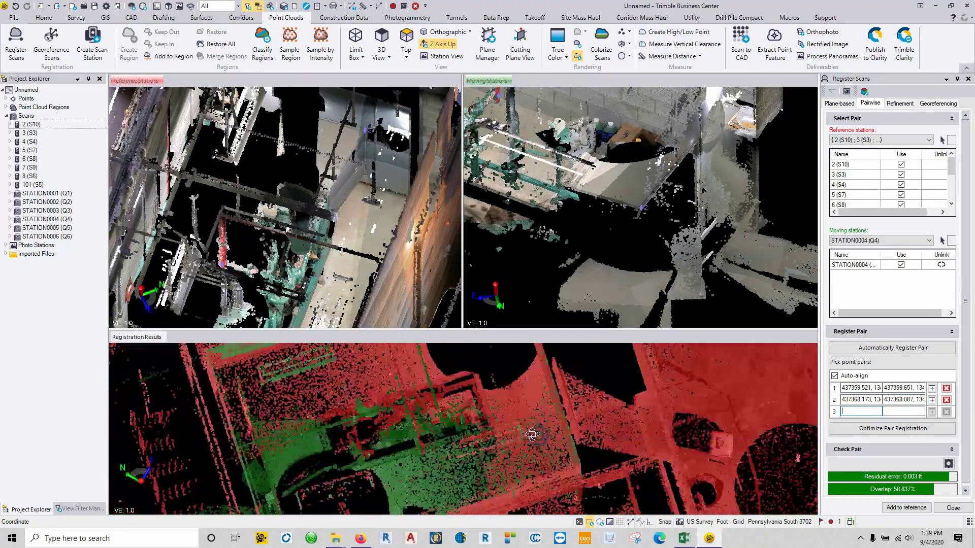
left_click(906, 508)
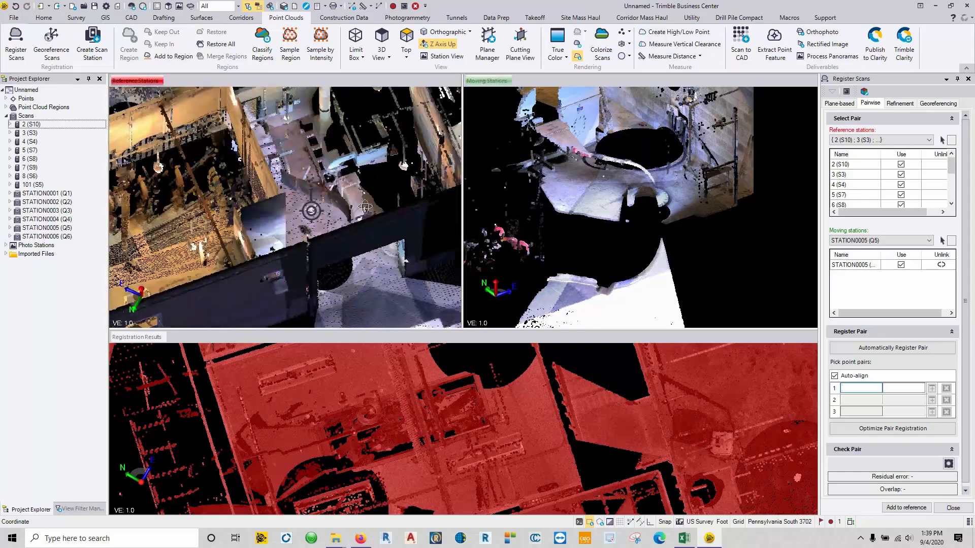
- Pick a matching point pair near the curved duct in both views and add STATION0005 (Q5) to the reference stations
left_click(587, 203)
scroll(343, 186, "up", 5)
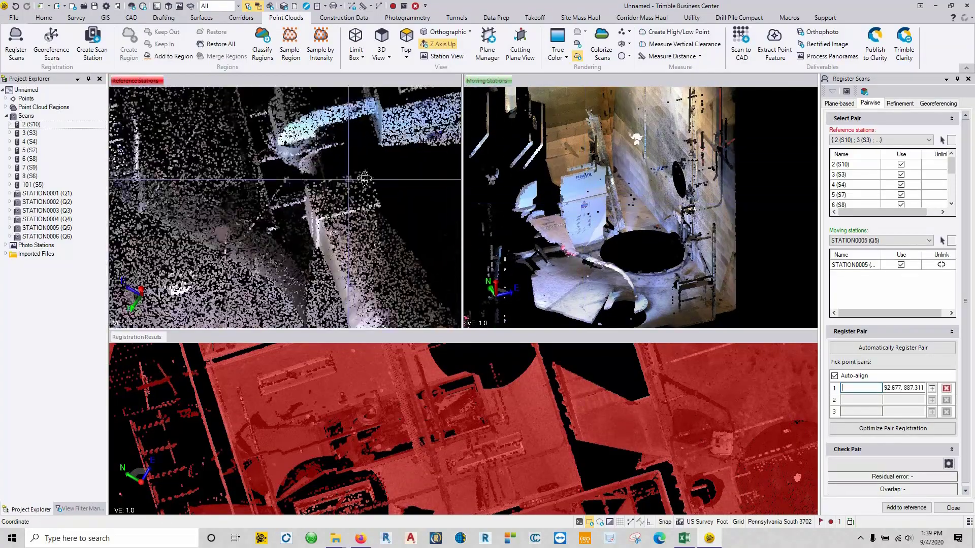
left_click(445, 128)
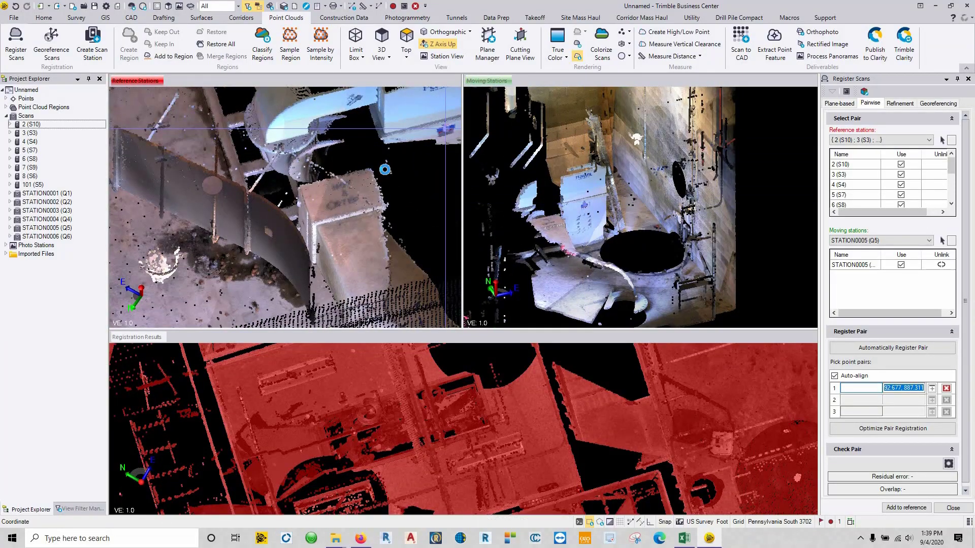
left_click(907, 508)
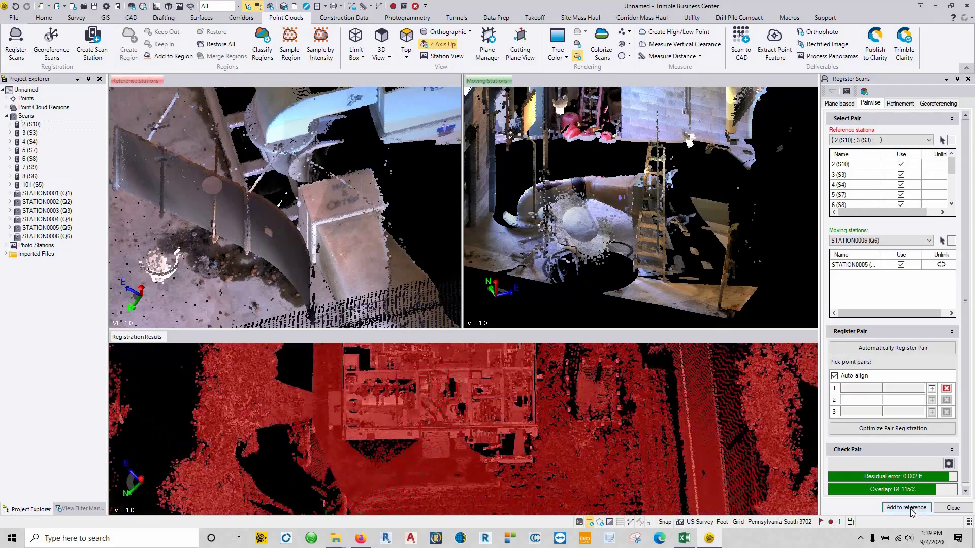
- Pick the first matching point pair for STATION0006 (Q6) at the yellow metal stand in both station views
scroll(285, 223, "down", 4)
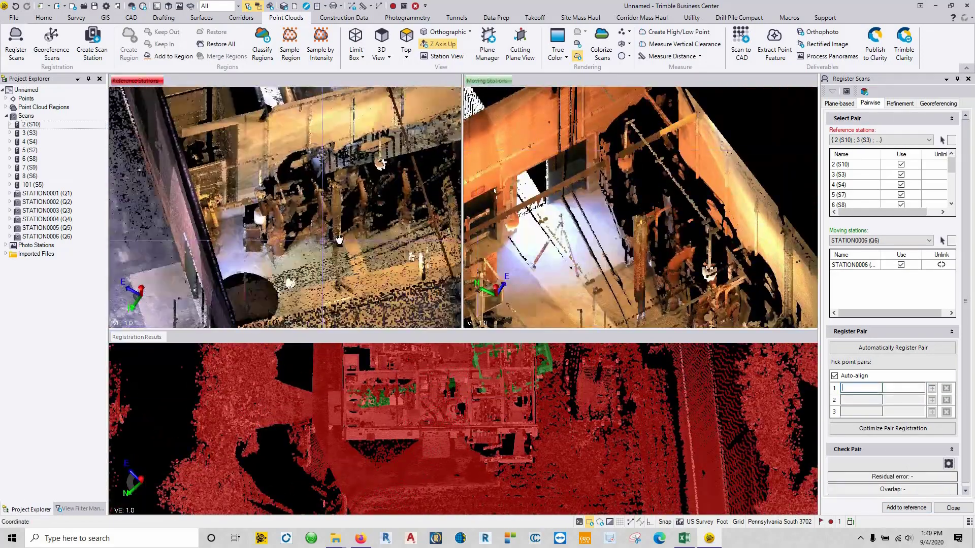
right_click_drag(284, 279, 365, 222)
scroll(635, 189, "down", 2)
middle_click_drag(635, 189, 527, 235)
right_click_drag(527, 234, 721, 228)
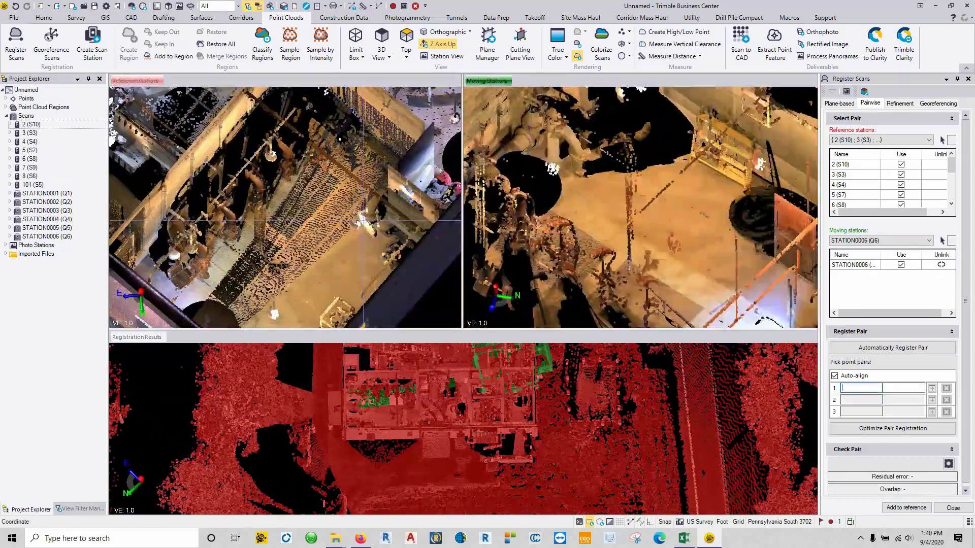
right_click_drag(223, 218, 322, 216)
left_click(315, 188)
left_click(723, 143)
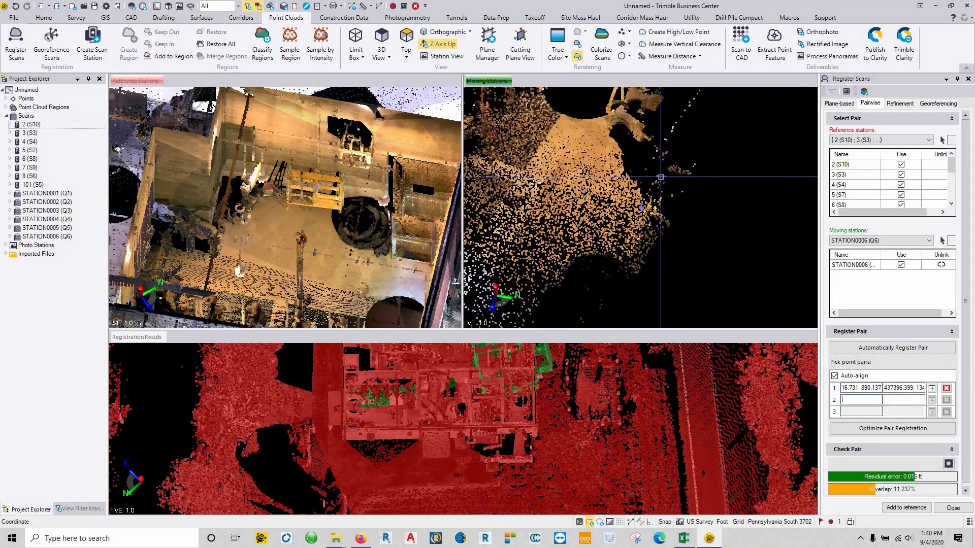
- Pick the second matching point pair for STATION0006 (Q6) at the lower end of the curved duct in both views
right_click_drag(654, 259, 617, 264)
right_click_drag(325, 208, 249, 211)
right_click_drag(589, 223, 637, 259)
right_click_drag(362, 181, 362, 204)
left_click(347, 208)
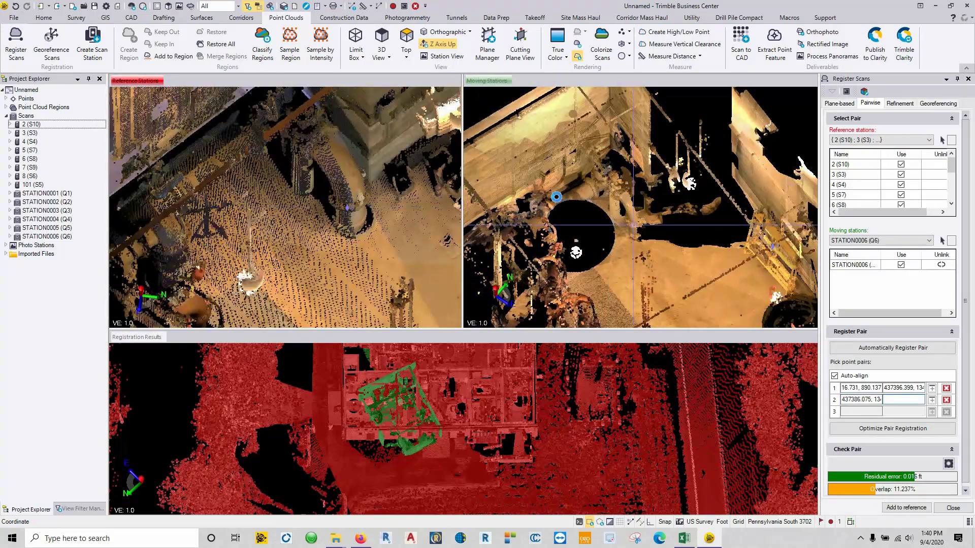
left_click(552, 194)
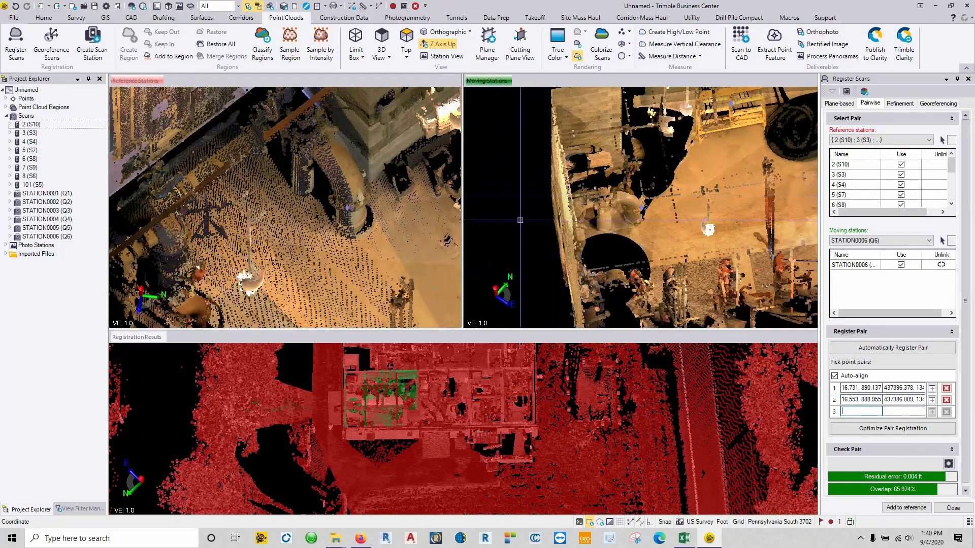
- Check the alignment of STATION0006 (Q6) in the registration results and add it to the reference stations
right_click_drag(433, 395, 487, 391)
scroll(433, 396, "up", 5)
right_click_drag(724, 369, 714, 365)
left_click(906, 508)
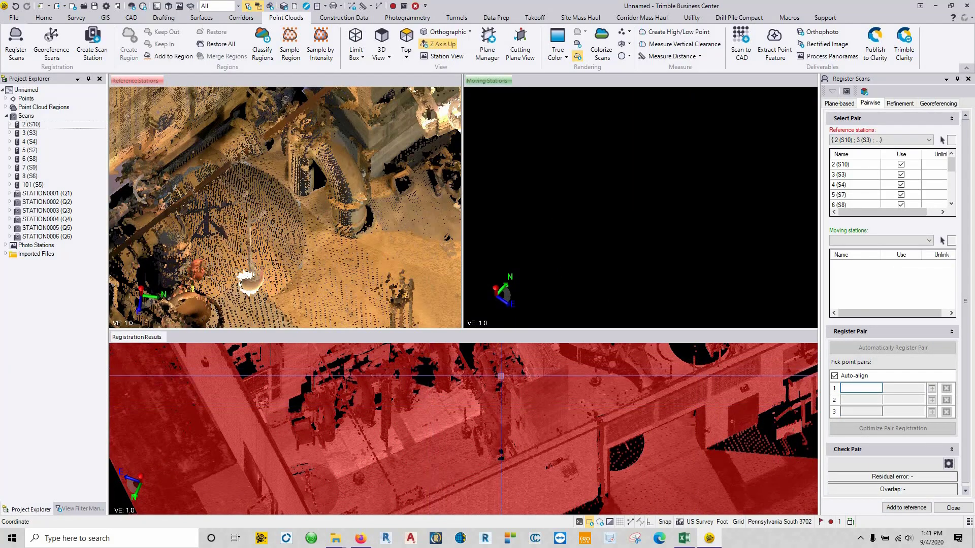
- Look over the combined reference stations and switch the scan registration to the Refinement stage
scroll(501, 376, "down", 8)
scroll(328, 182, "down", 4)
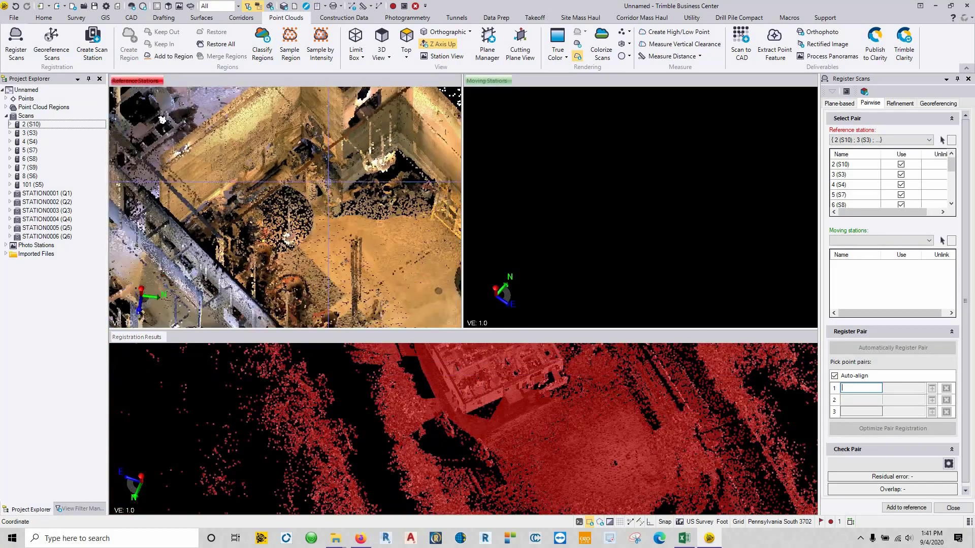
scroll(328, 181, "down", 5)
middle_click_drag(244, 220, 325, 271)
left_click(907, 103)
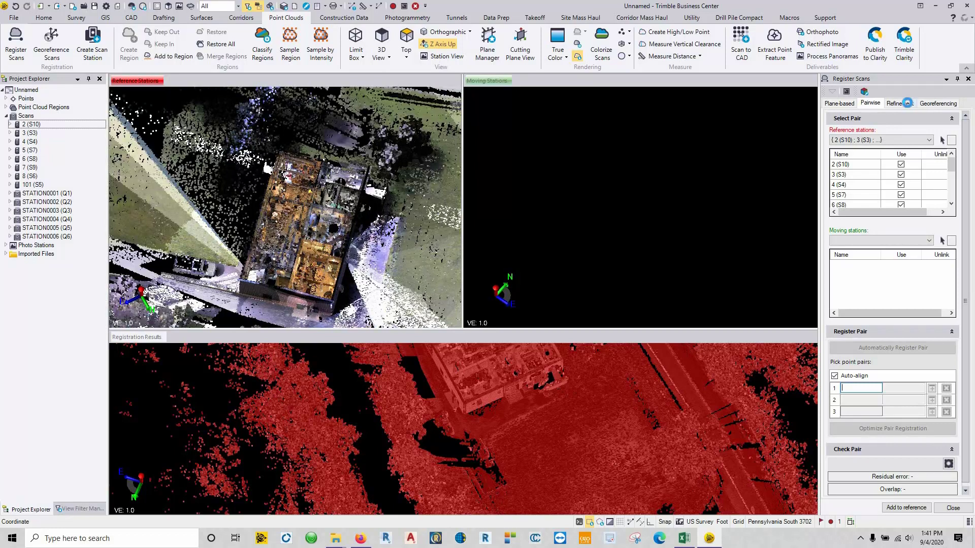
left_click(907, 103)
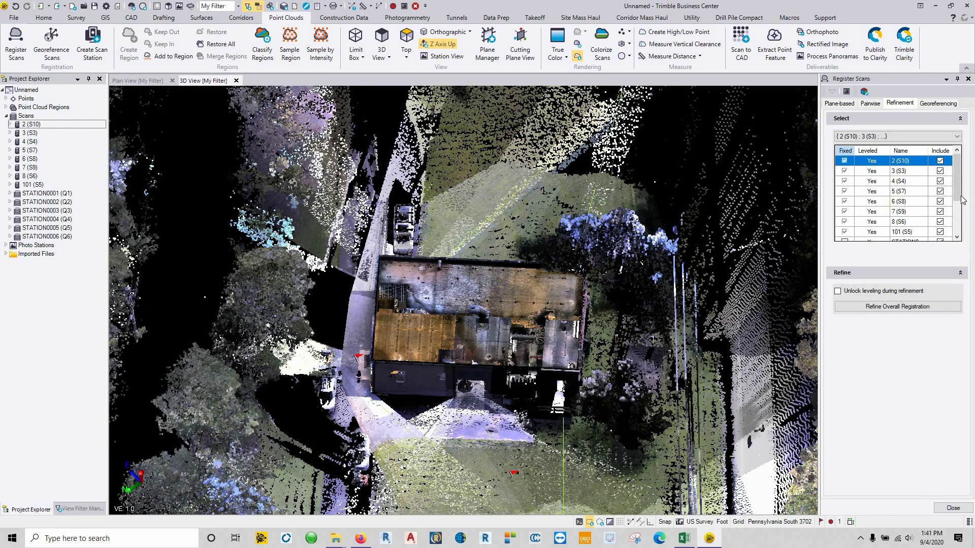
- Review the fixed and included stations, refine the overall registration, and generate the registration report
left_click(960, 217)
scroll(858, 174, "up", 2)
scroll(864, 222, "down", 2)
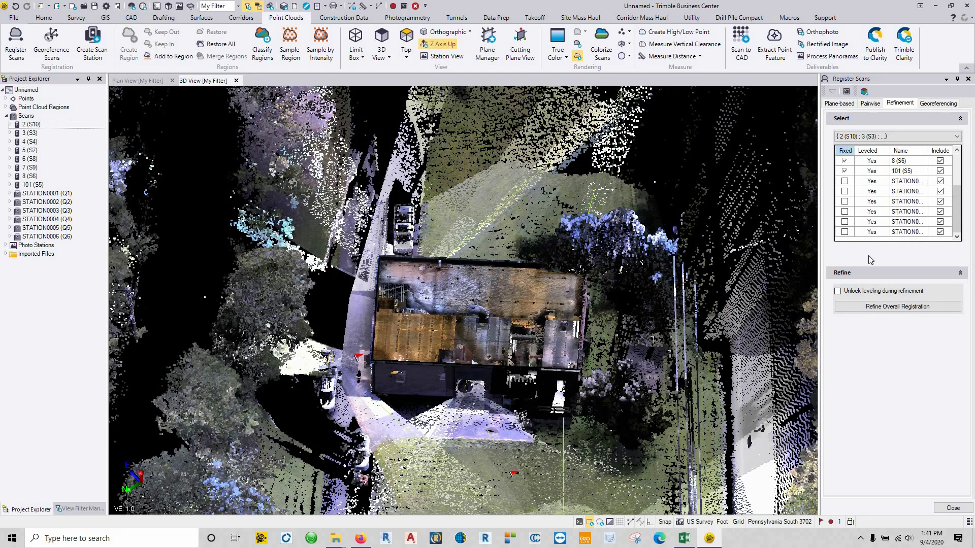
left_click(887, 307)
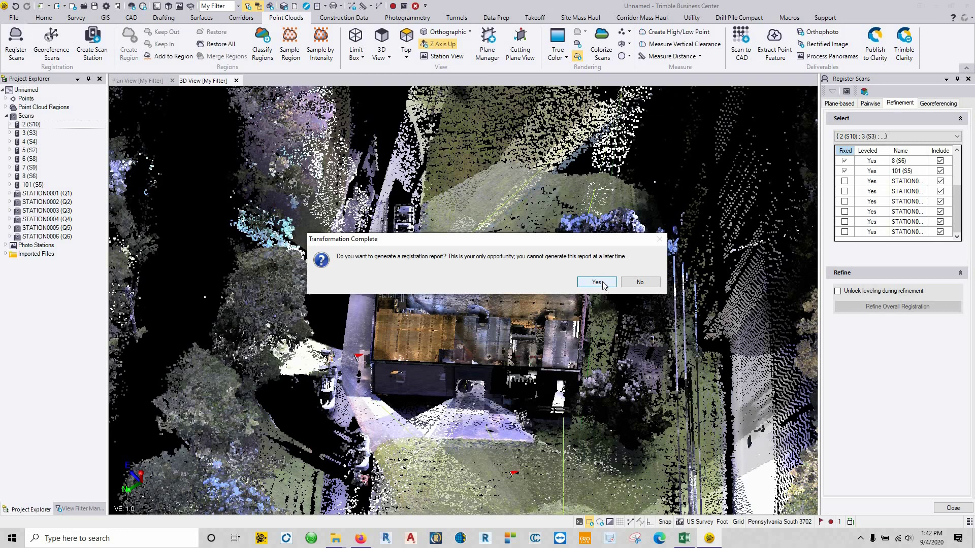
key("Return")
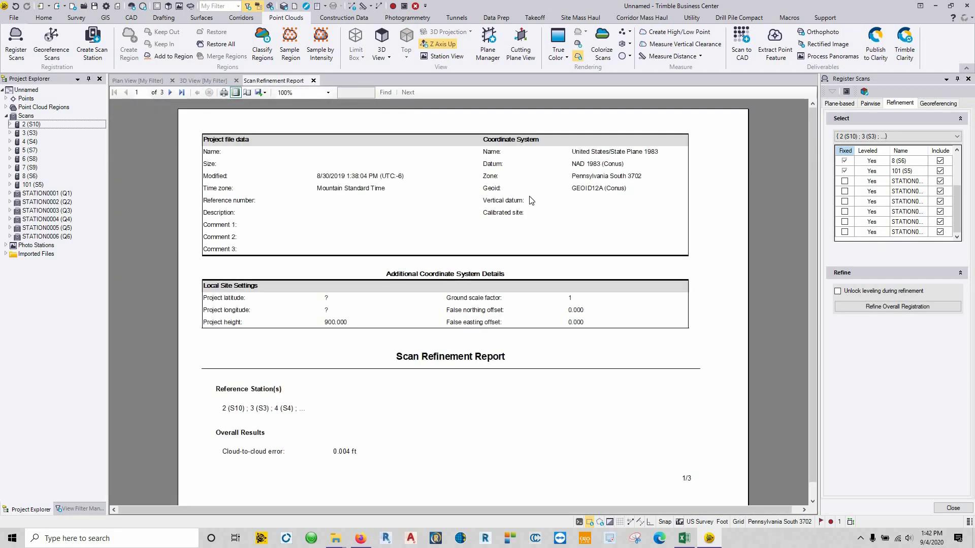
- Examine the Scan Refinement Report for the overall cloud-to-cloud error and each station's error, overlap and confidence
scroll(531, 200, "down", 5)
scroll(528, 203, "up", 3)
scroll(529, 203, "down", 2)
scroll(501, 201, "down", 5)
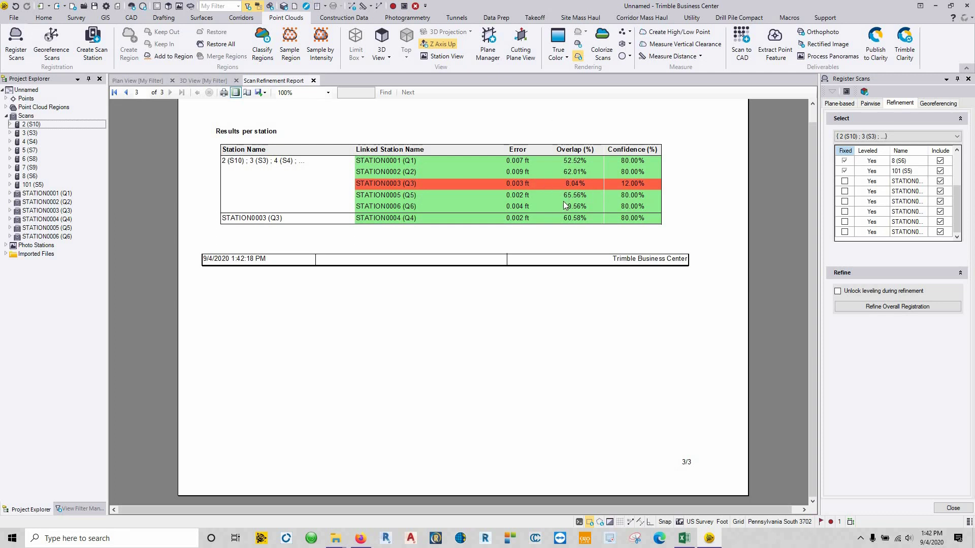
scroll(564, 205, "up", 4)
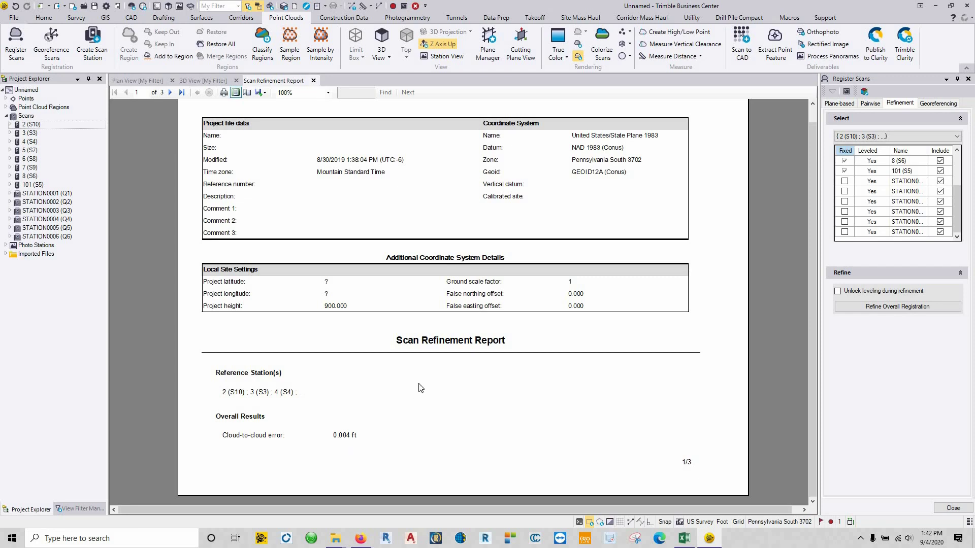
key("ctrl+End")
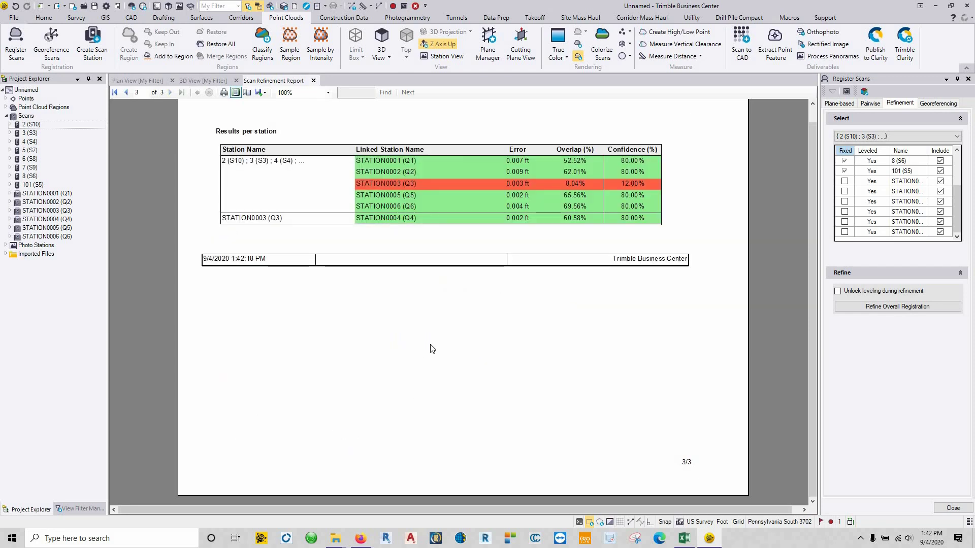
key("ctrl+Home")
- Close the scan registration command and inspect the registered point cloud of the building from above in the 3D view
left_click(955, 509)
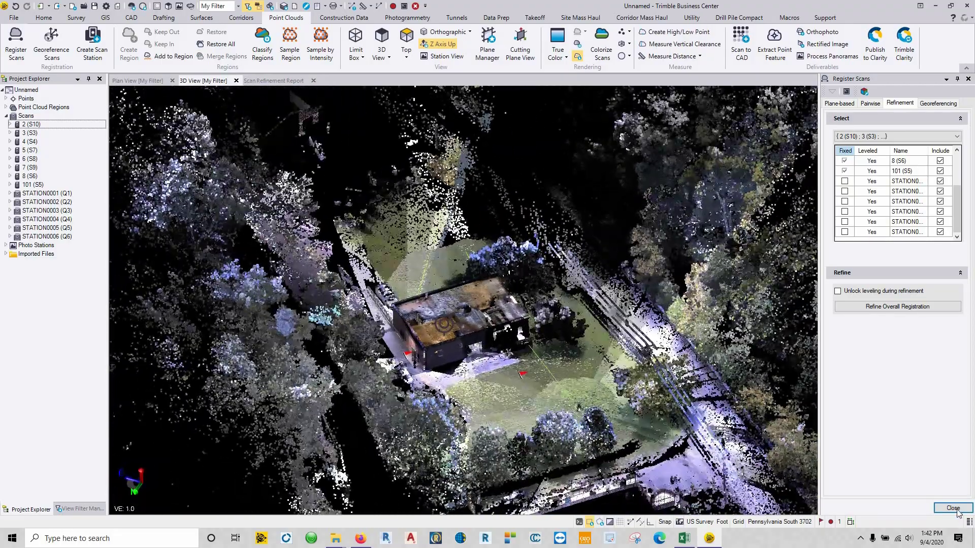
left_click(953, 508)
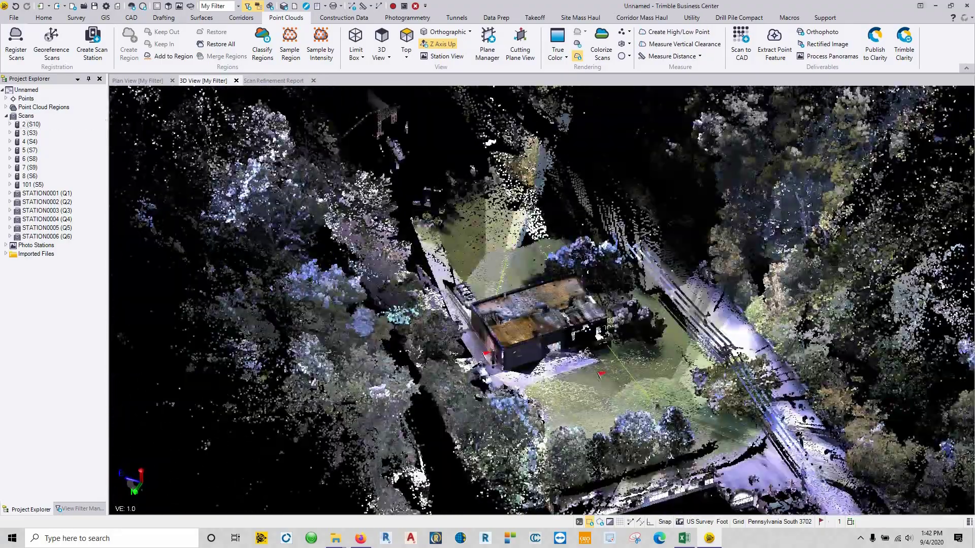
scroll(505, 411, "up", 5)
left_click_drag(505, 411, 430, 358)
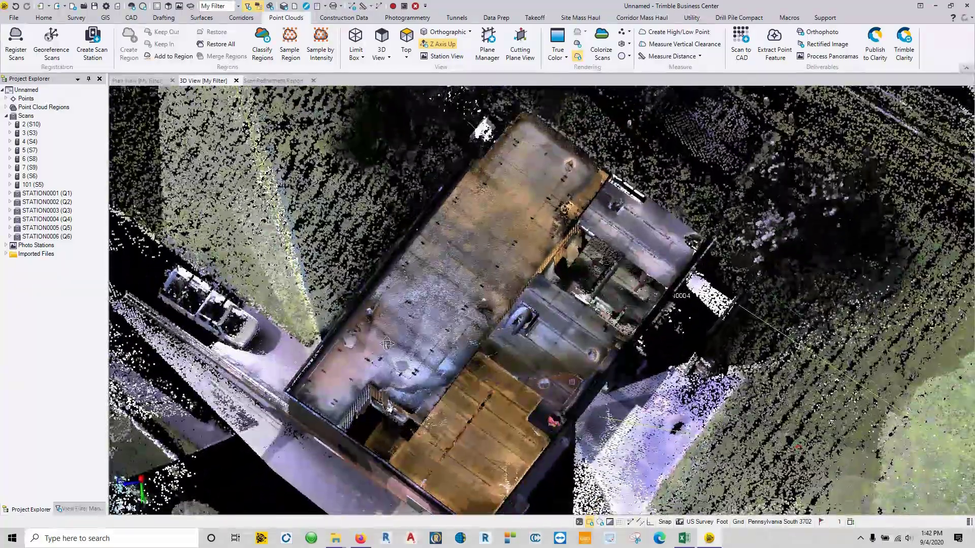
middle_click_drag(429, 358, 337, 363)
left_click_drag(337, 363, 248, 356)
scroll(444, 367, "down", 6)
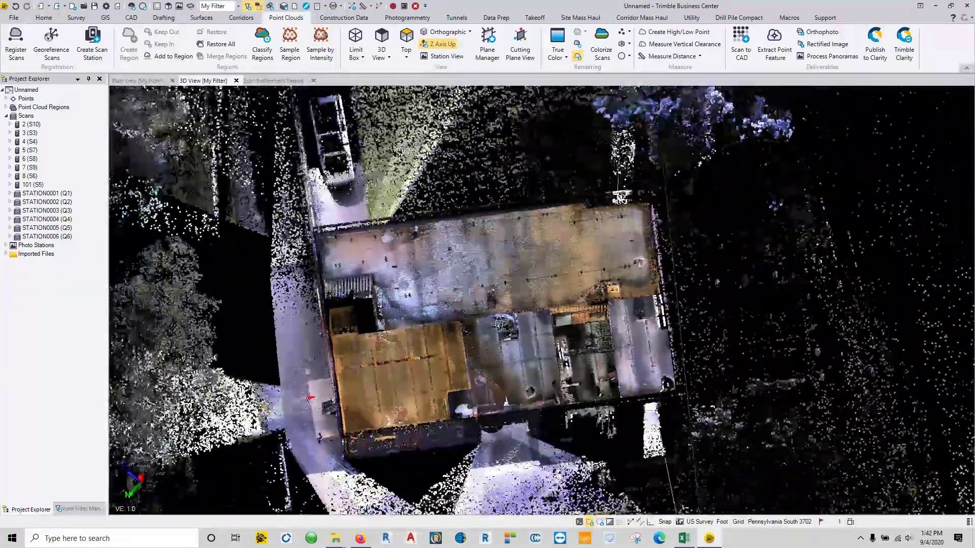